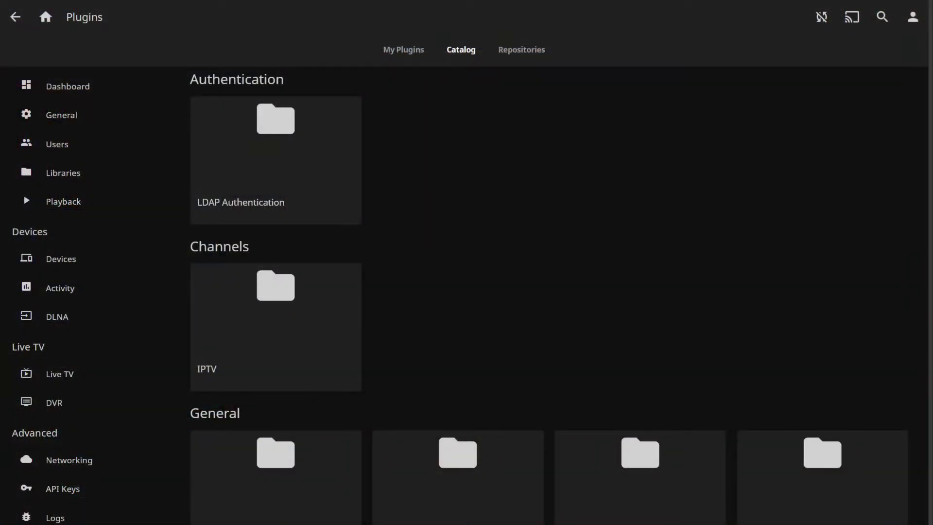
- Scroll down the plugin Catalog past the General and Live TV plugin groups
scroll(405, 236, down, 6)
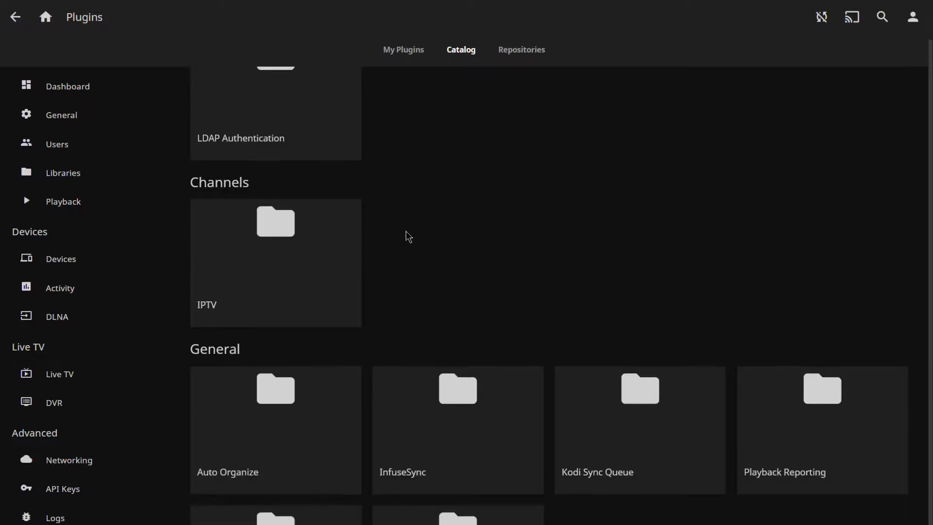
scroll(462, 280, down, 5)
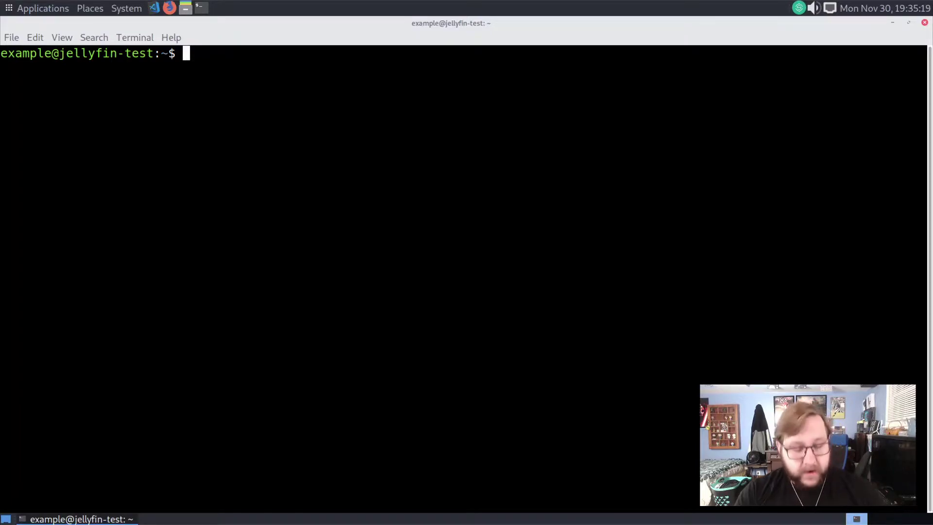
- Install apt-transport-https with sudo apt install, entering the administrator password
text(sudo )
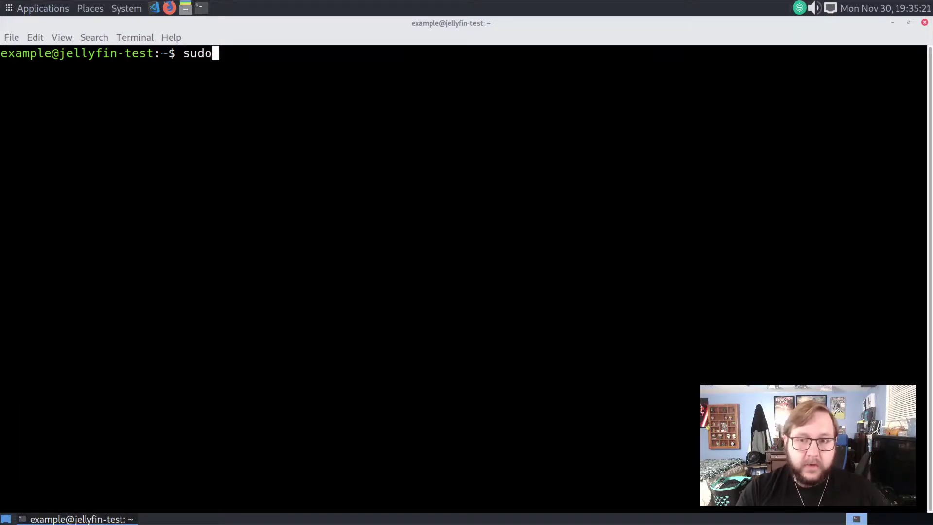
text(apt install apt-)
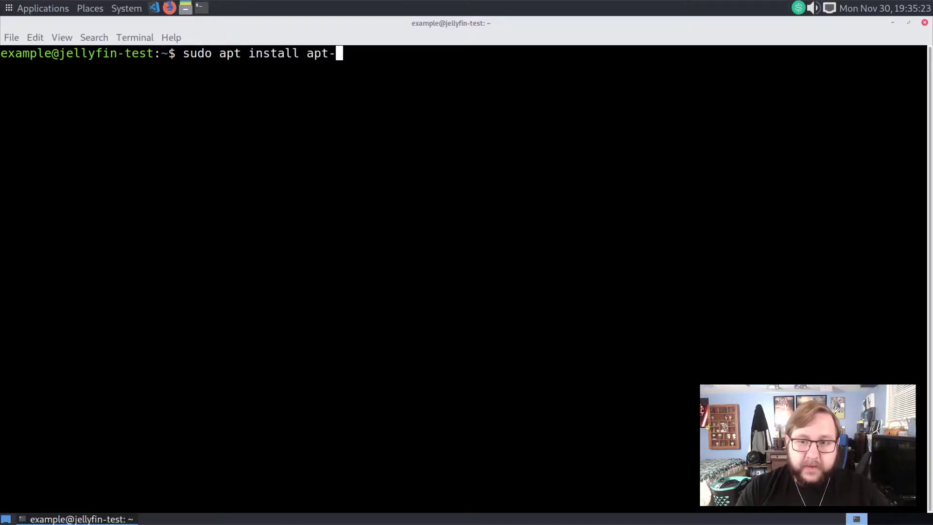
text(transport-https)
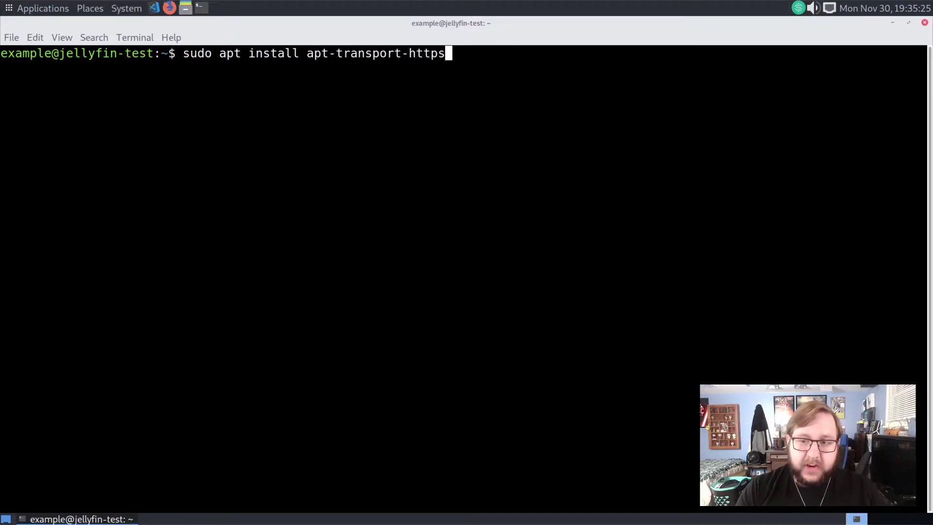
key(Return)
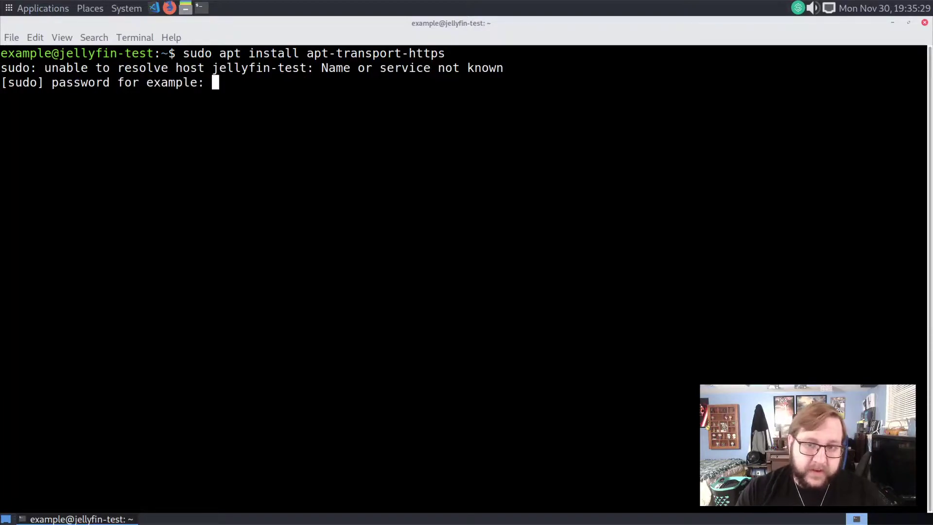
key(Return)
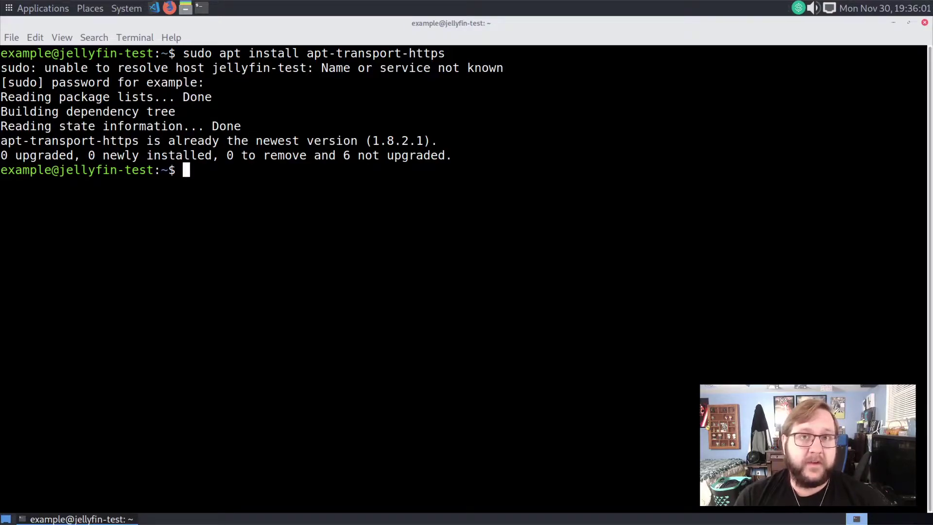
- Import the Jellyfin signing key and write the buster repository line into jellyfin.list
text(wget -O - https://repo.jellyfin.org/debian/jellyfin_team.gpg.key | sudo apt-key add -)
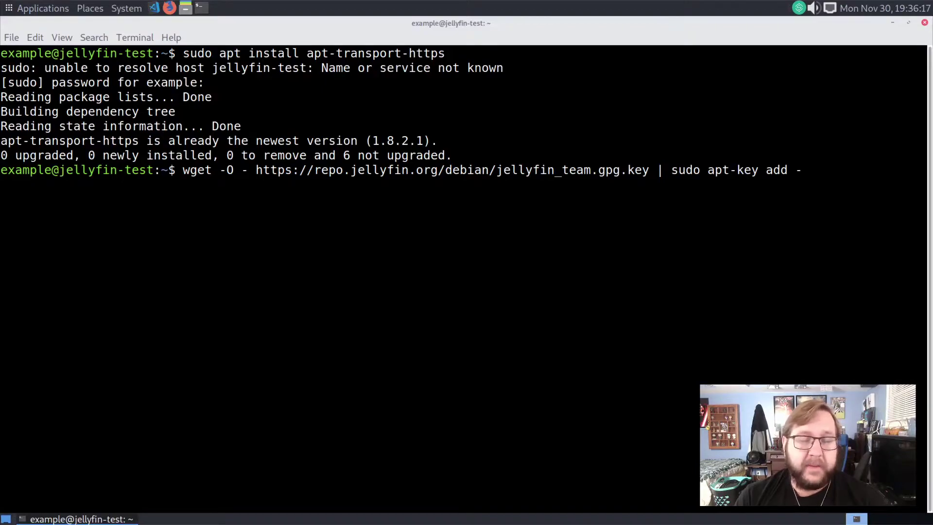
key(Return)
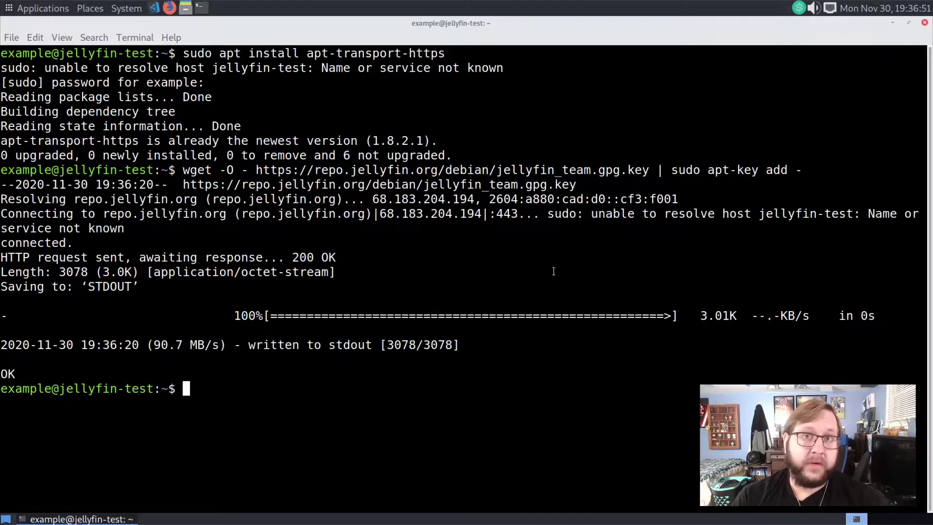
text(echo "deb [arch=$( dpkg --print-architecture )] https://repo.jellyfin.org/debian $( lsb_release -c -s ) main" | sudo tee /etc/apt/sources.list.d/jellyfin.list)
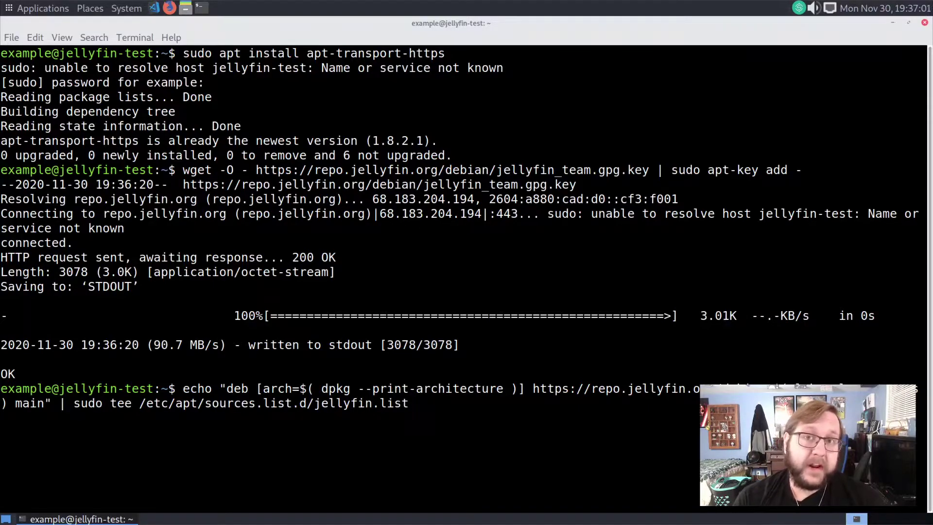
key(Return)
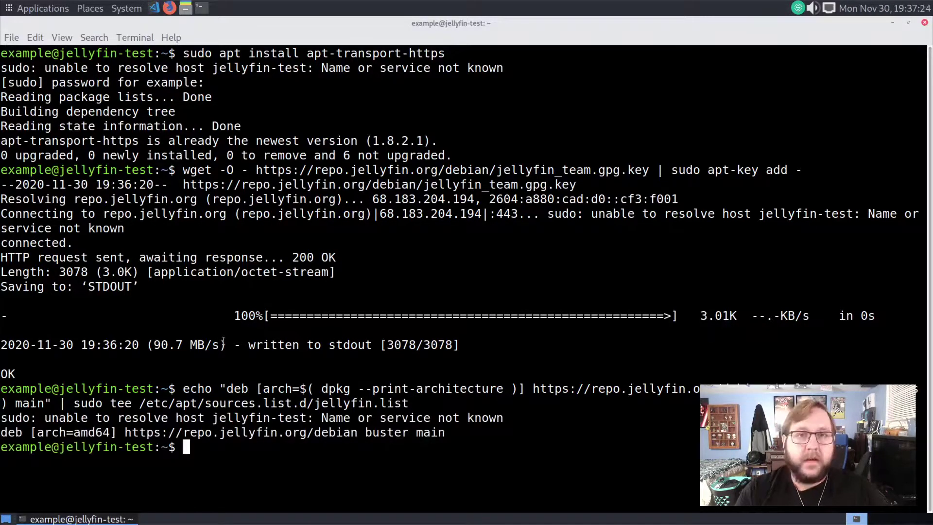
- Run apt update, install jellyfin 10.6.4 confirming with y, and verify jellyfin.service is active (running)
text(sudo apt update)
key(Return)
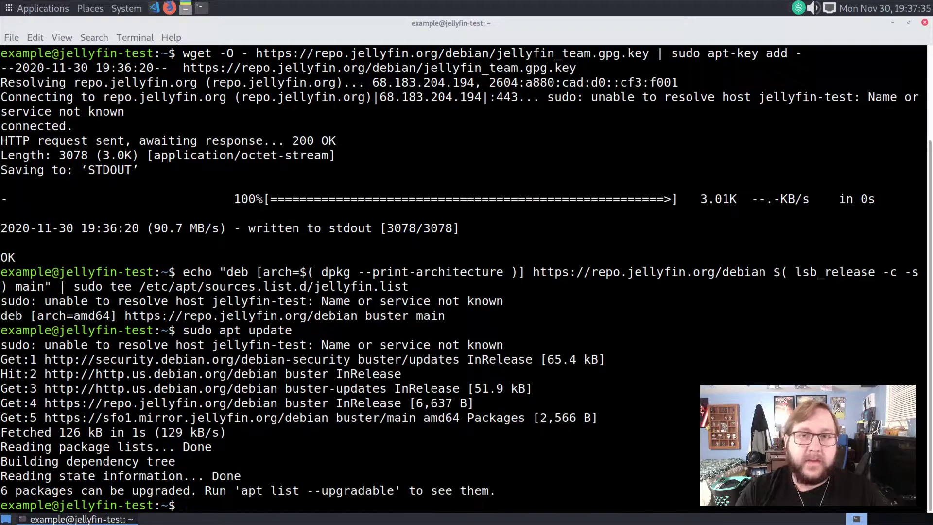
text(sduo)
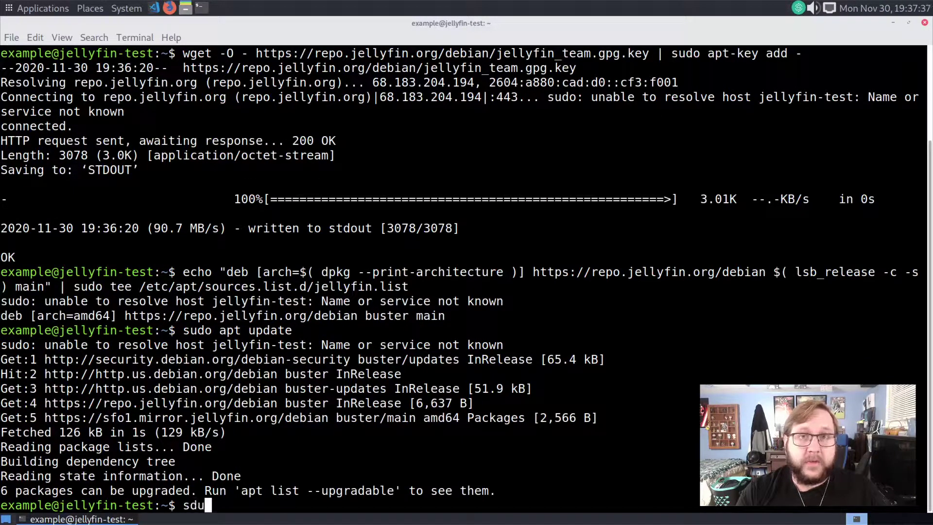
key(BackSpace)
key(BackSpace)
key(BackSpace)
key(BackSpace)
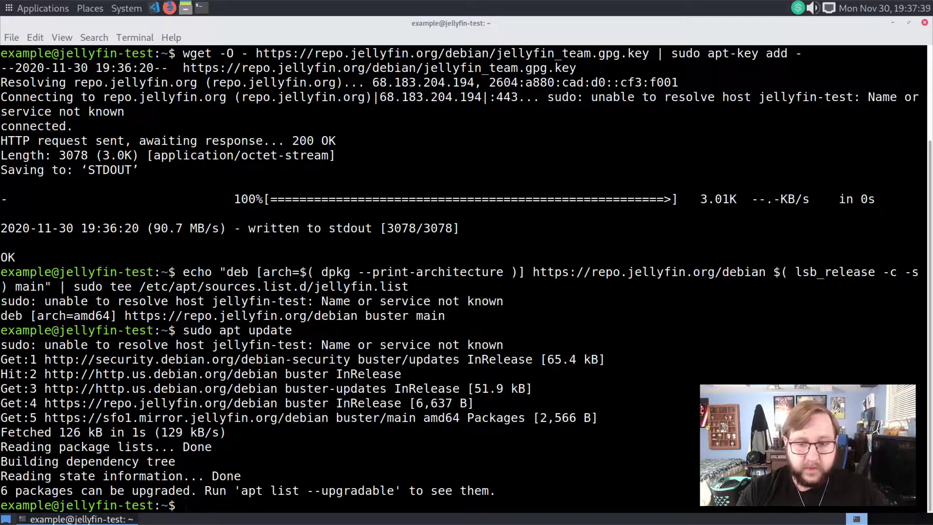
text(sudo apt install jel)
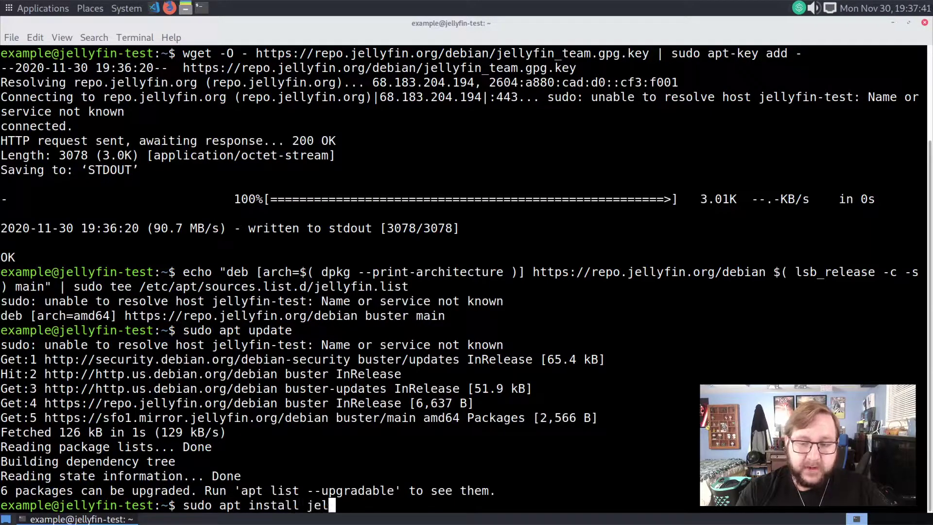
text(lyfin)
key(Return)
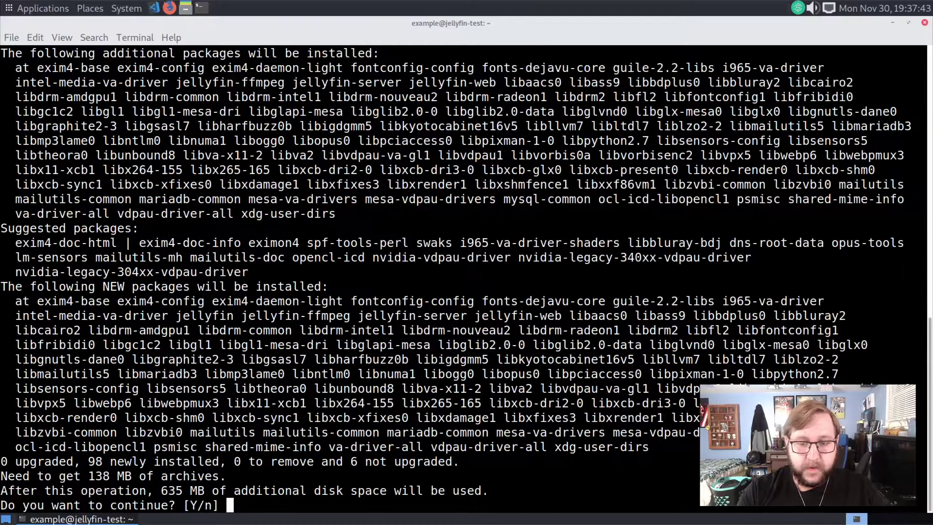
text(y)
key(Return)
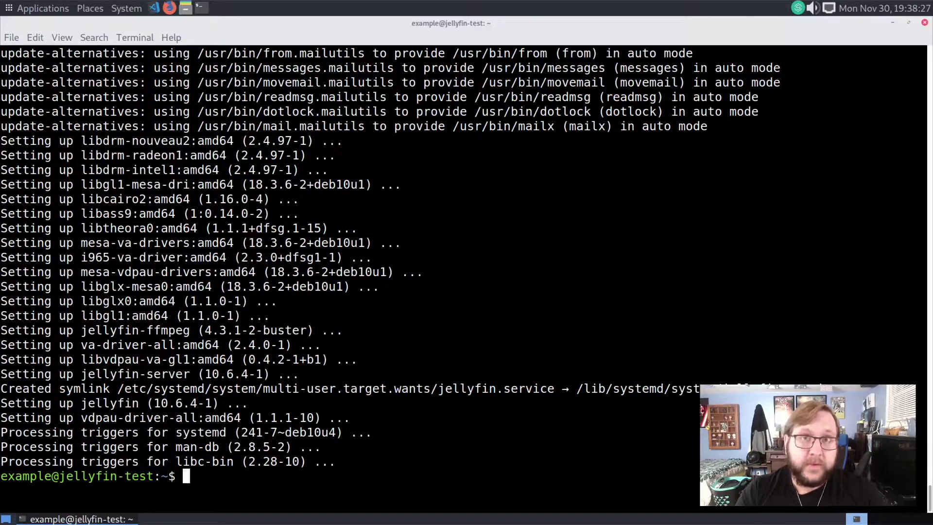
text(systemctl st)
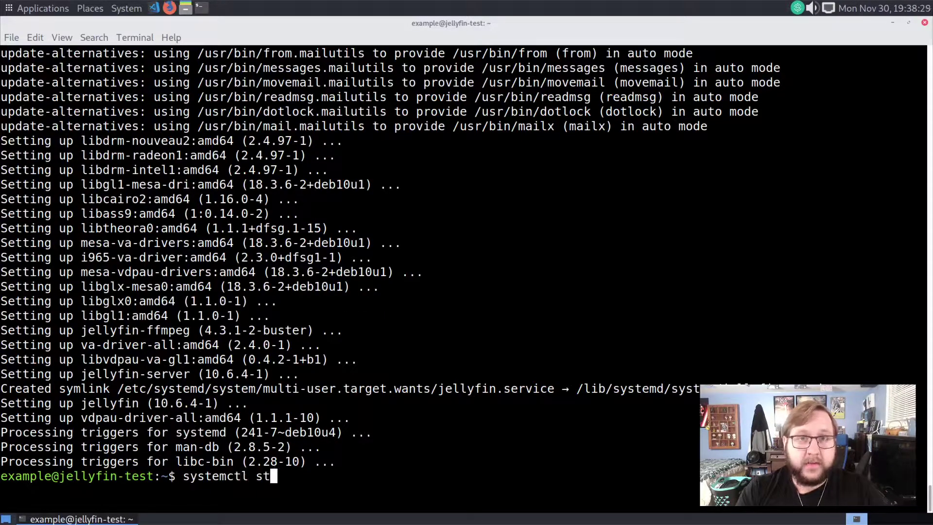
text(atus jellyfin)
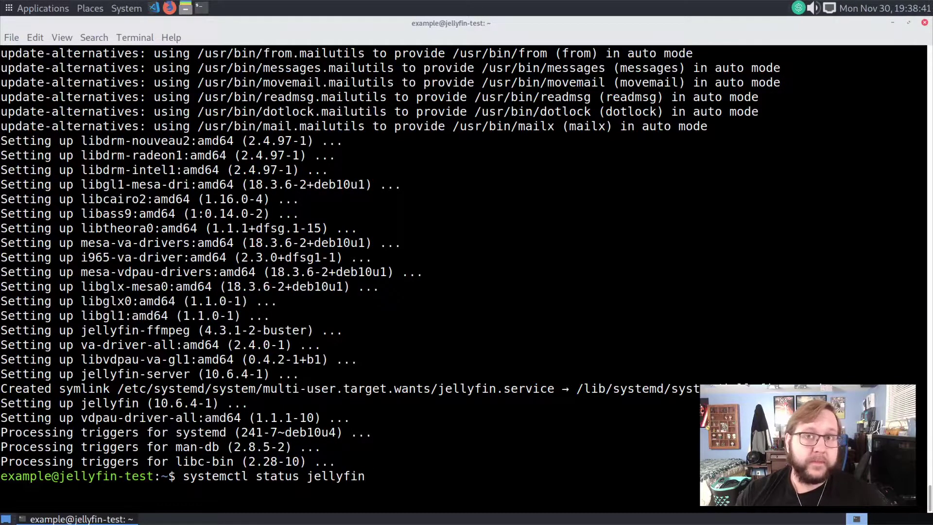
key(Return)
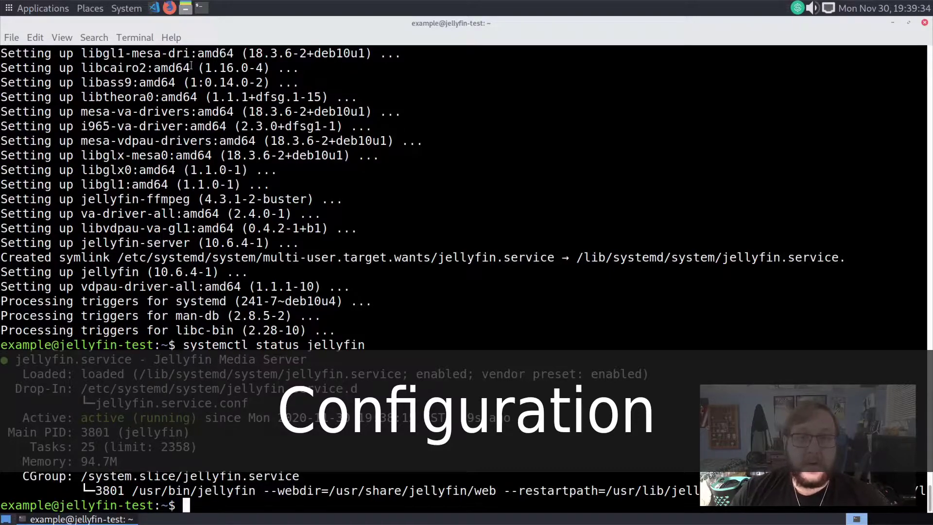
- Open Jellyfin at 10.7.10.218:8096 in Firefox and continue past the wizard's language step
click(169, 7)
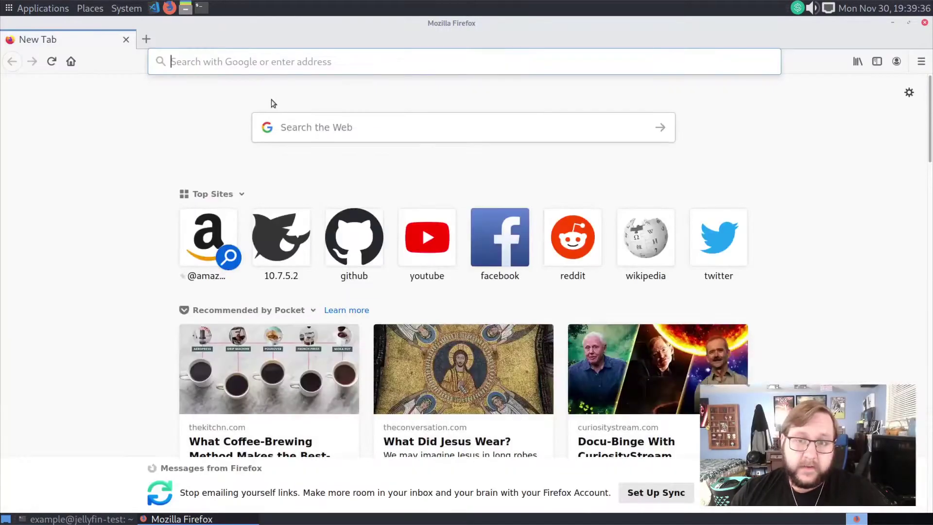
click(256, 63)
text(10.7)
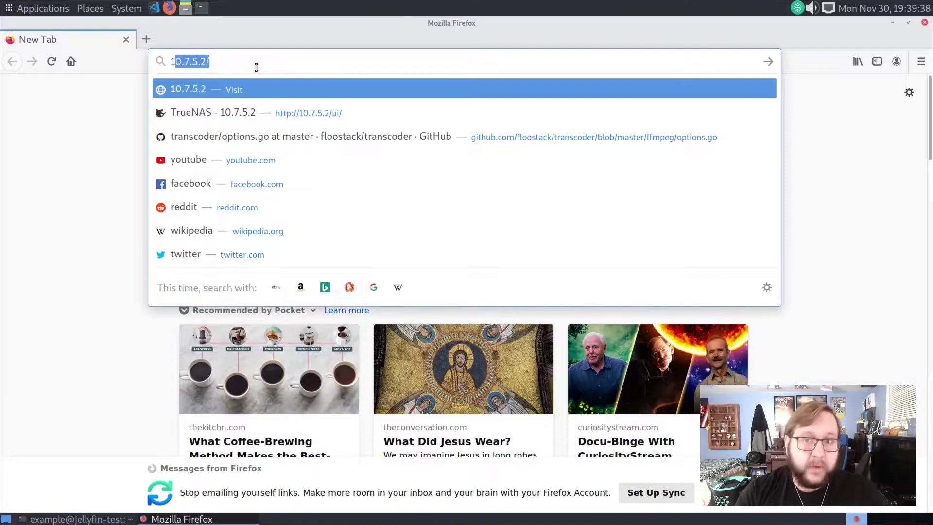
text(.10.217)
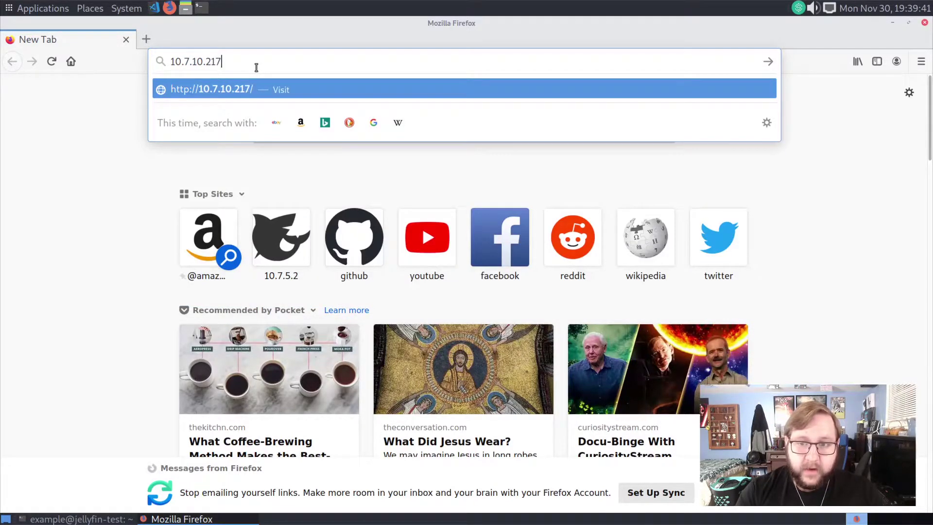
key(BackSpace)
text(8:)
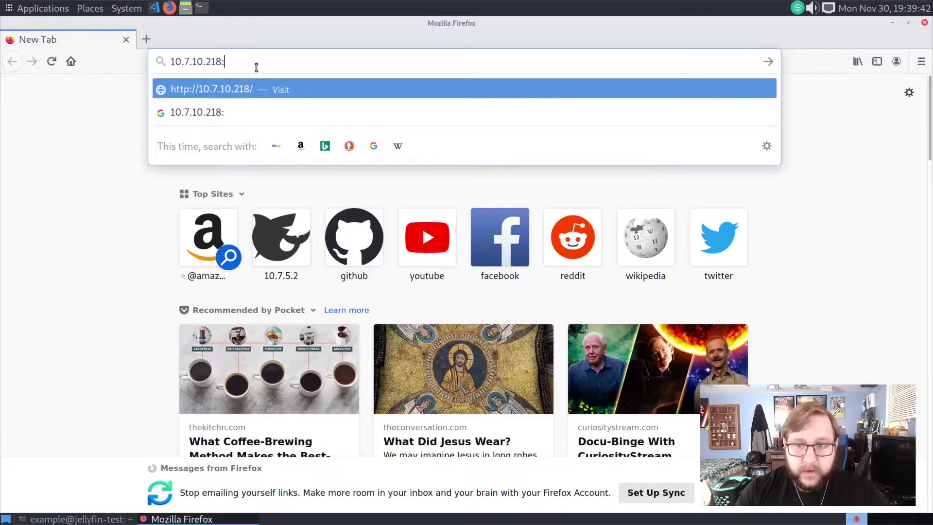
text(8096)
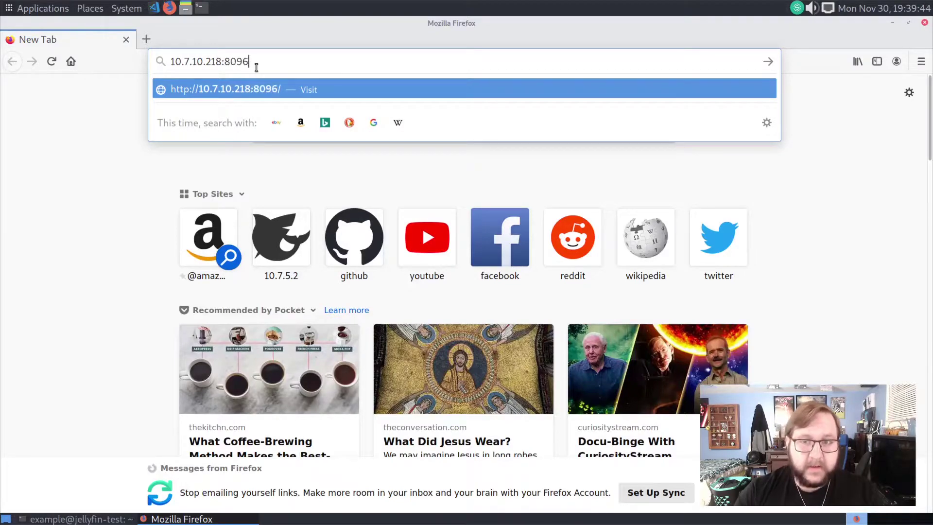
key(Return)
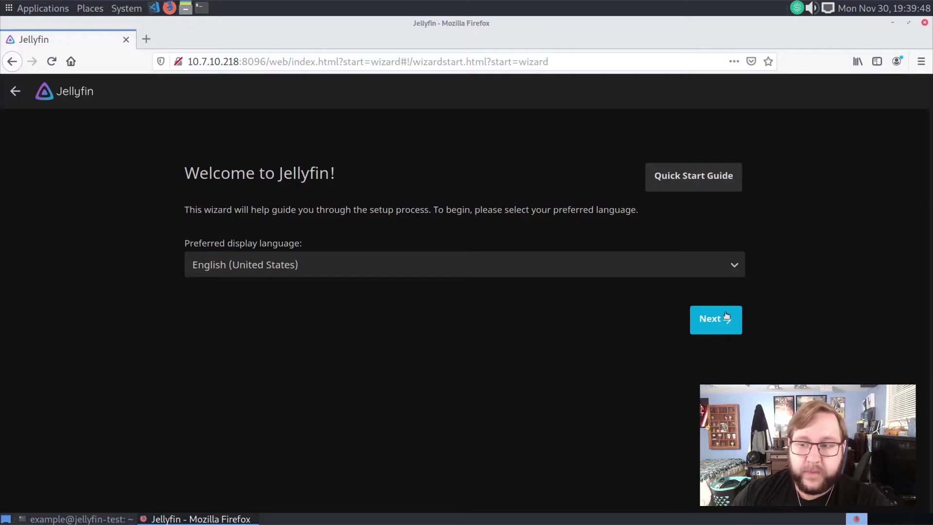
click(723, 329)
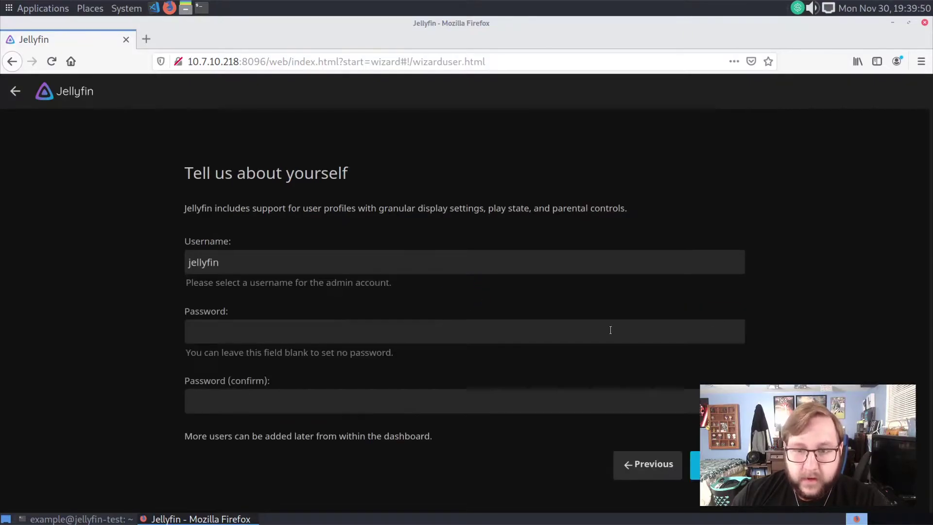
- Create user admin with a confirmed password and decline Firefox's save-login prompt
click(291, 335)
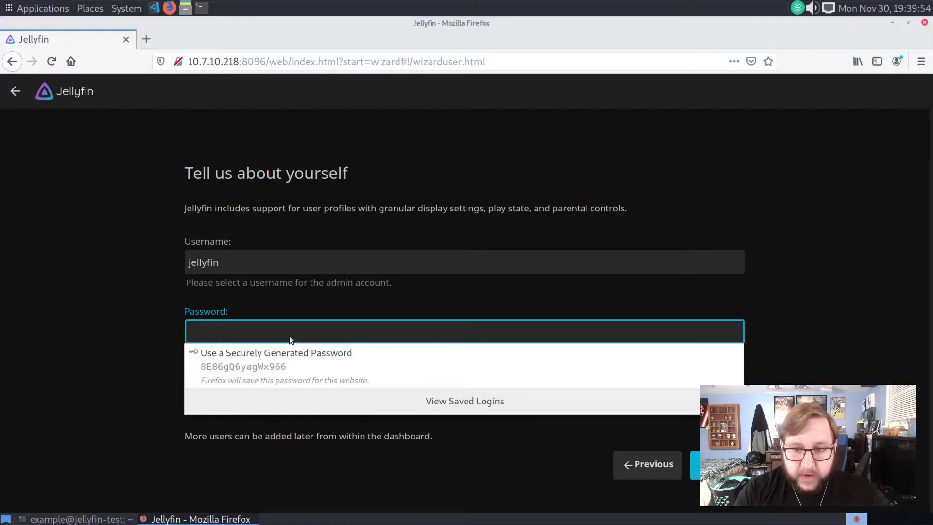
click(270, 268)
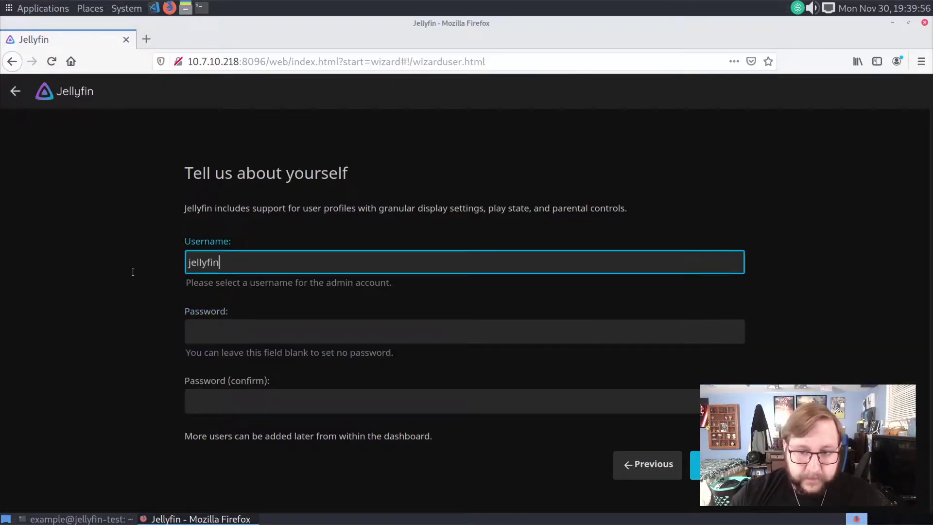
double_click(266, 268)
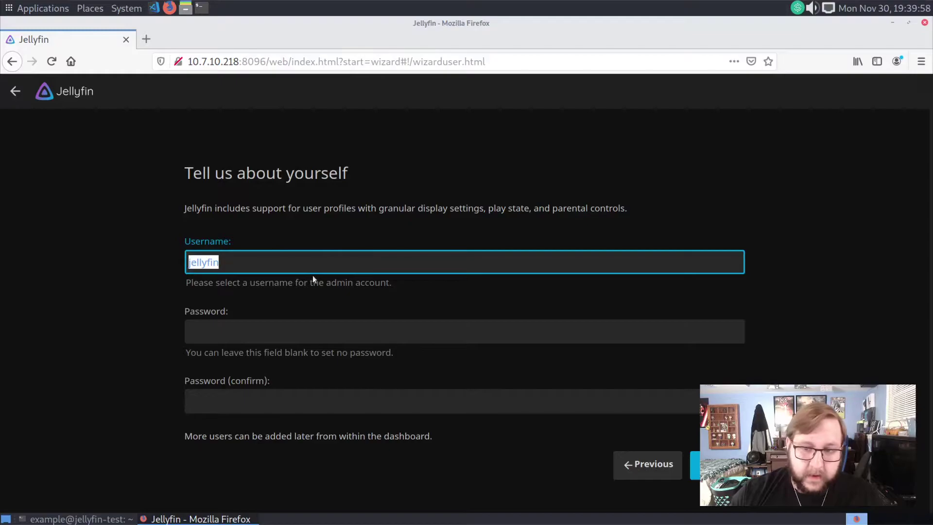
text(admin)
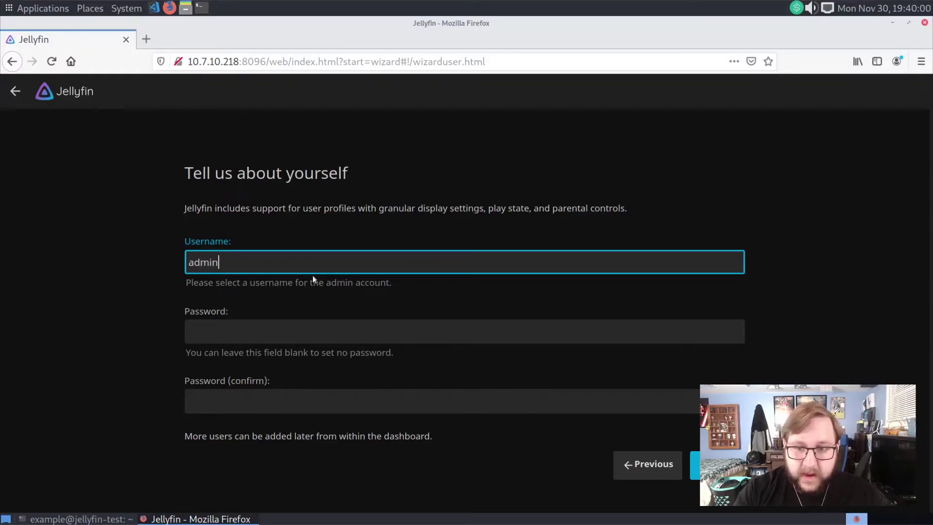
key(Tab)
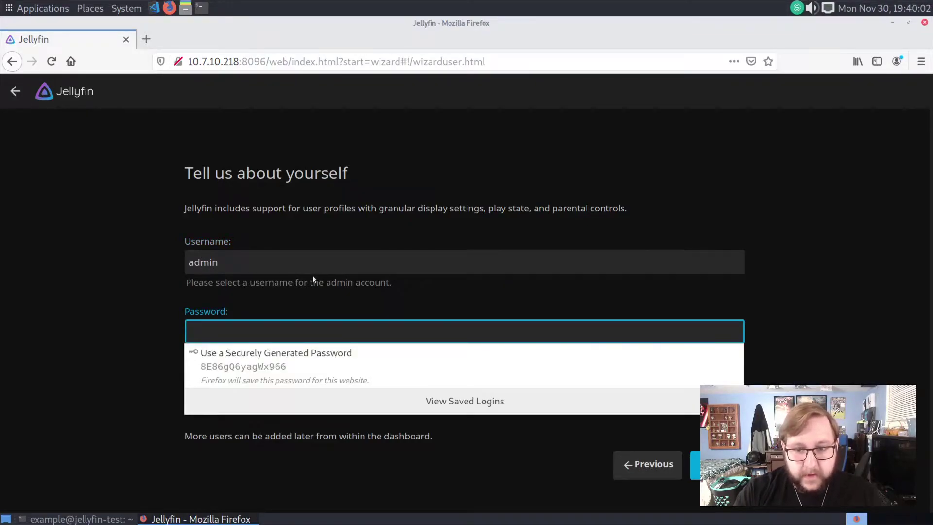
text(test)
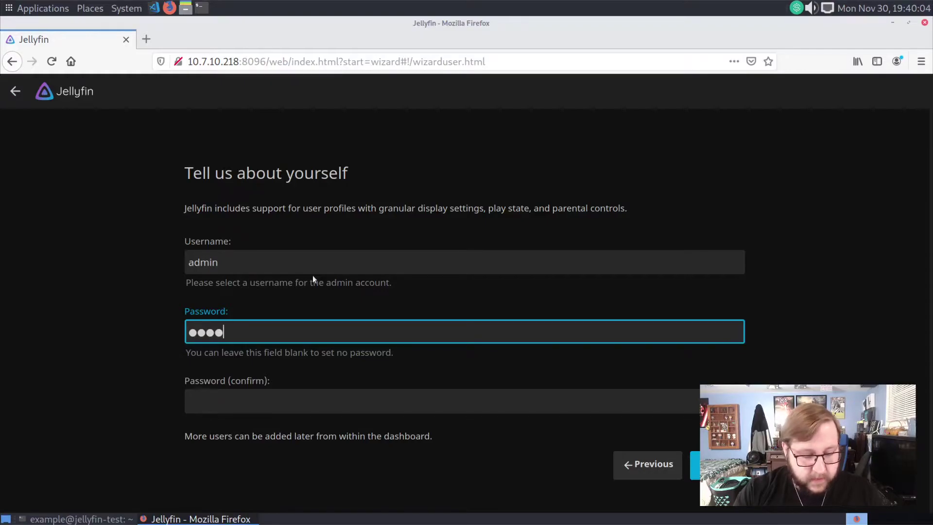
text(xxxxxxxxxxxxxxx)
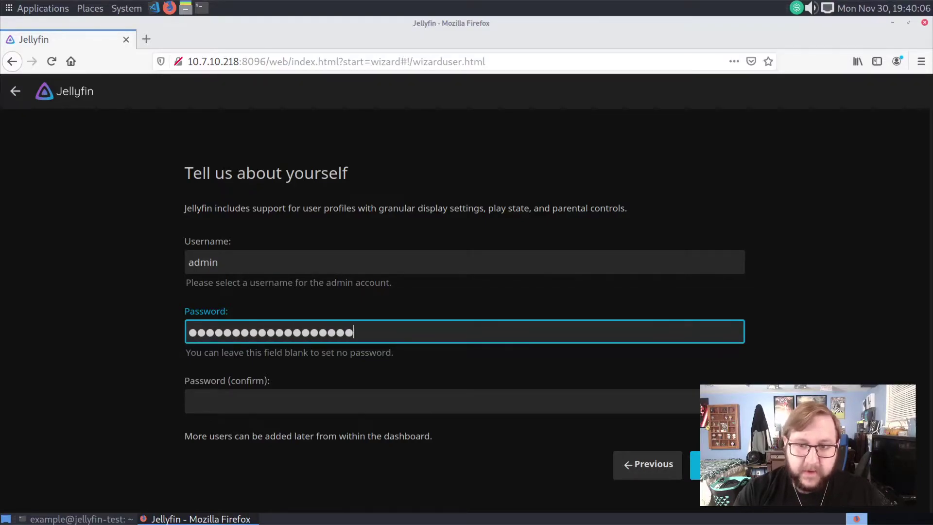
text(xxxxxxxx)
key(Tab)
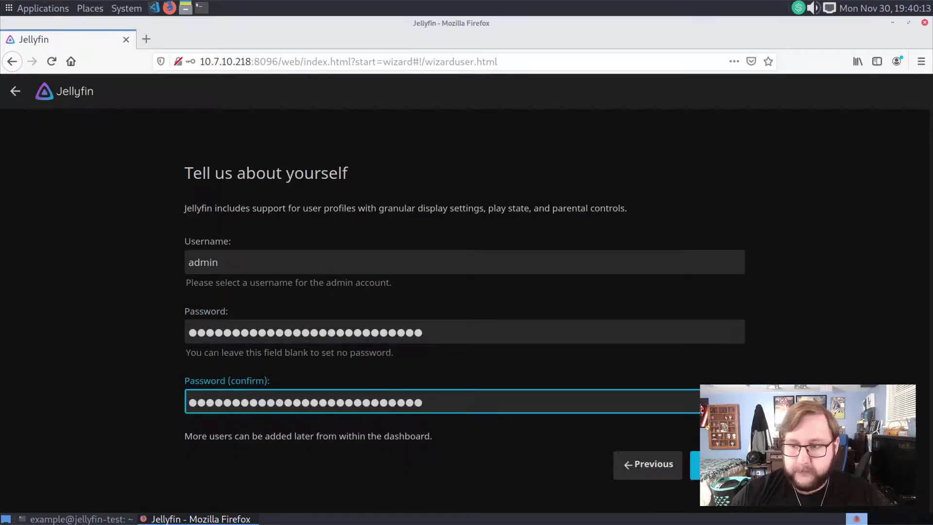
key(Return)
click(284, 188)
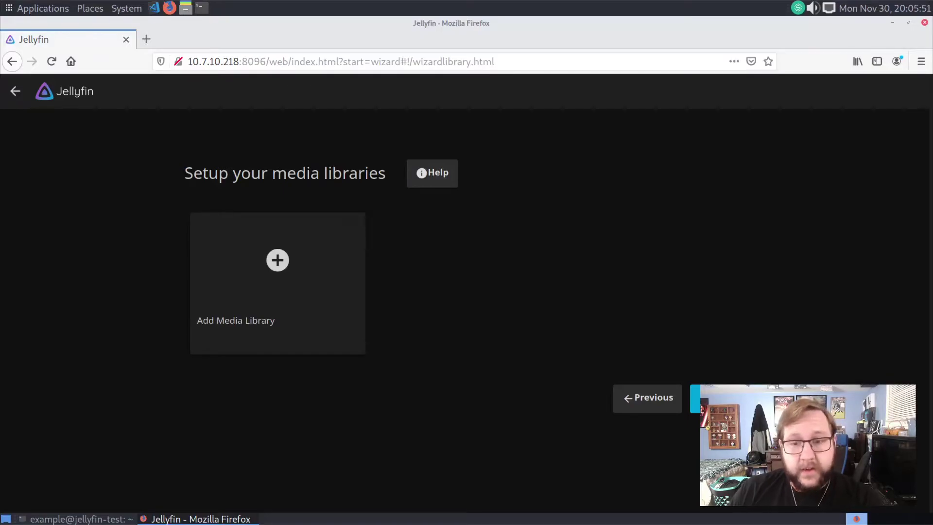
- Start a TV Shows library with the folder /var/lib/jellyfin/media/TV Shows
click(318, 276)
click(298, 241)
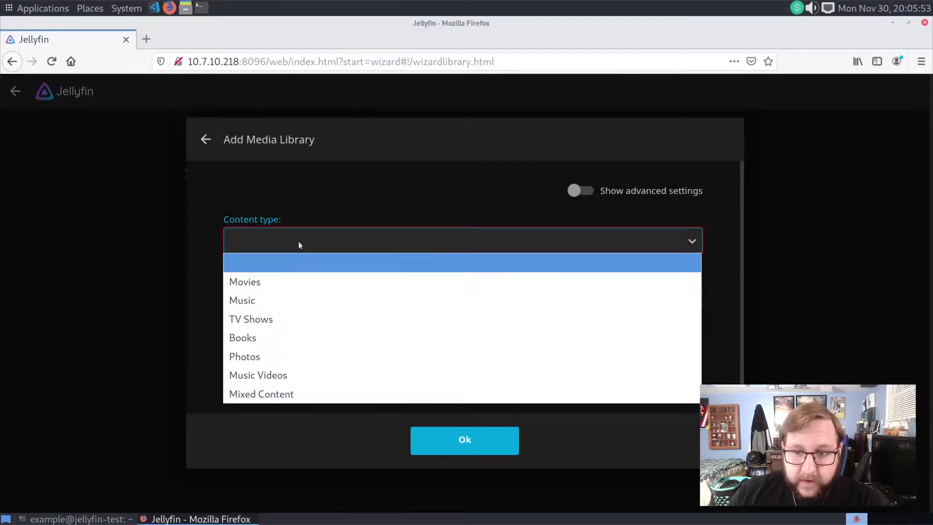
click(266, 321)
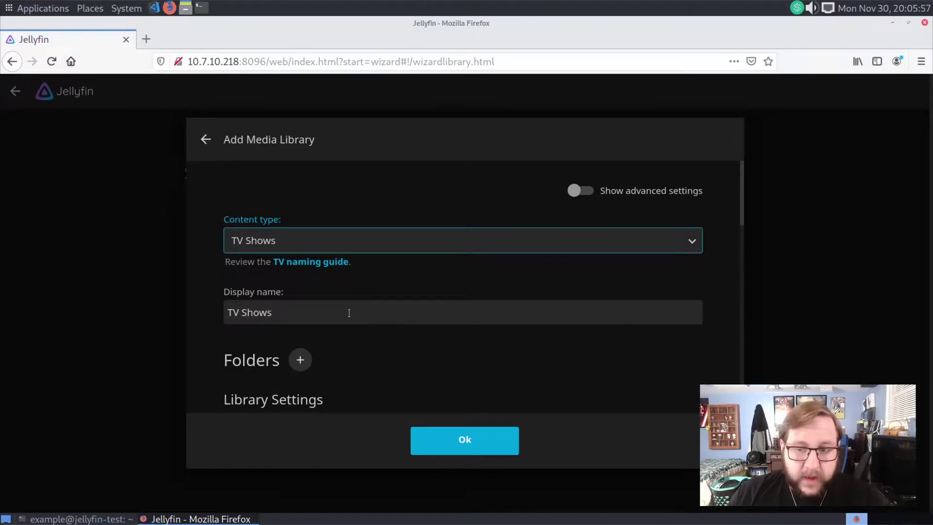
scroll(334, 321, down, 3)
click(300, 285)
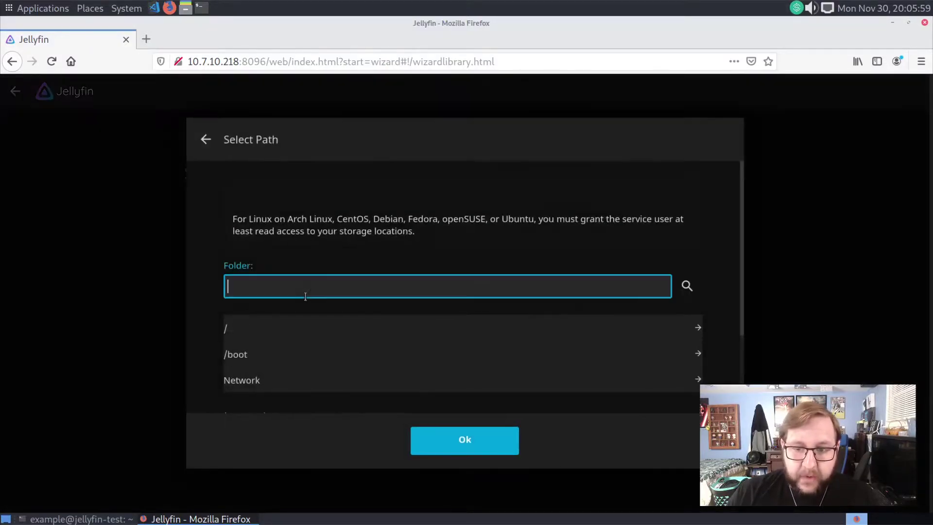
scroll(459, 271, down, 1)
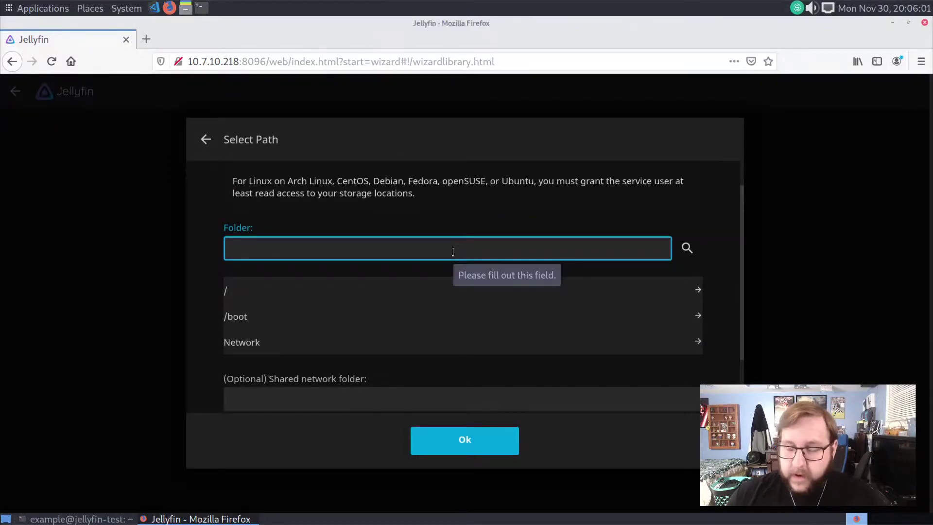
text(/var/lib/)
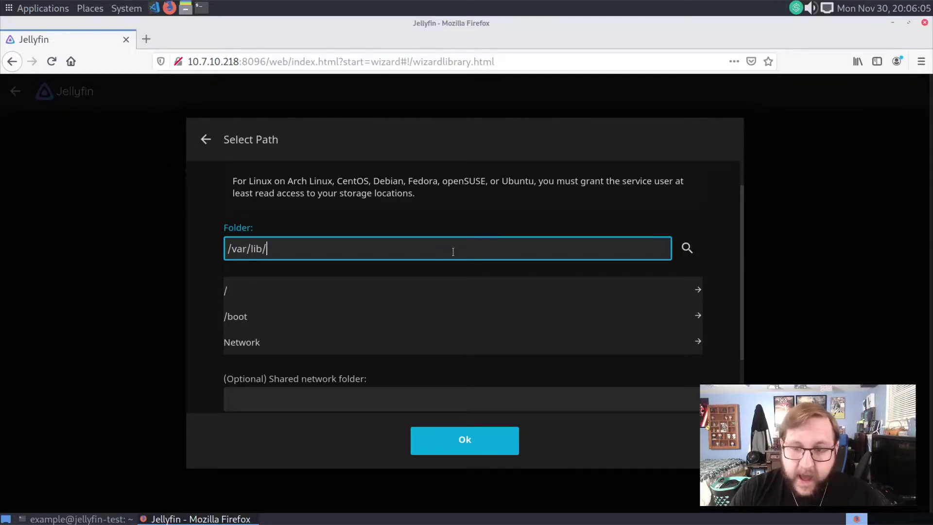
text(jellyfin/)
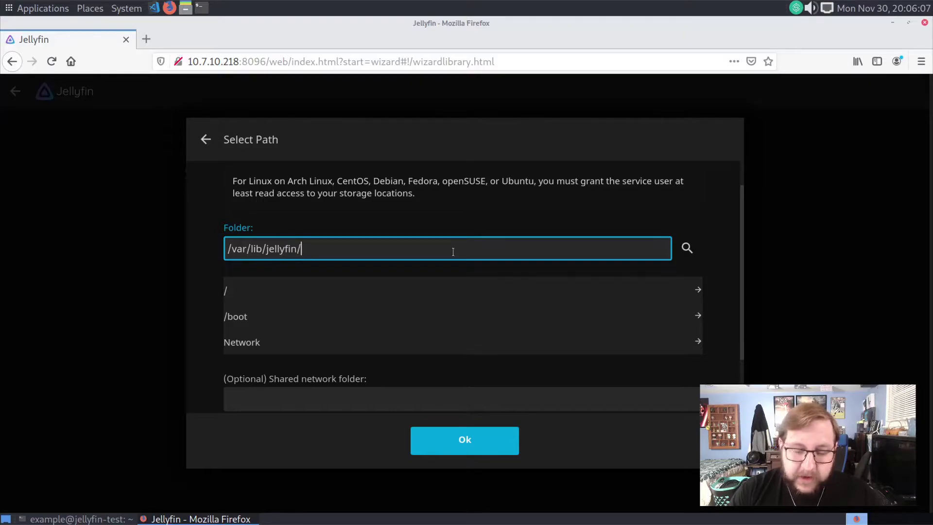
text(media/TV Shows)
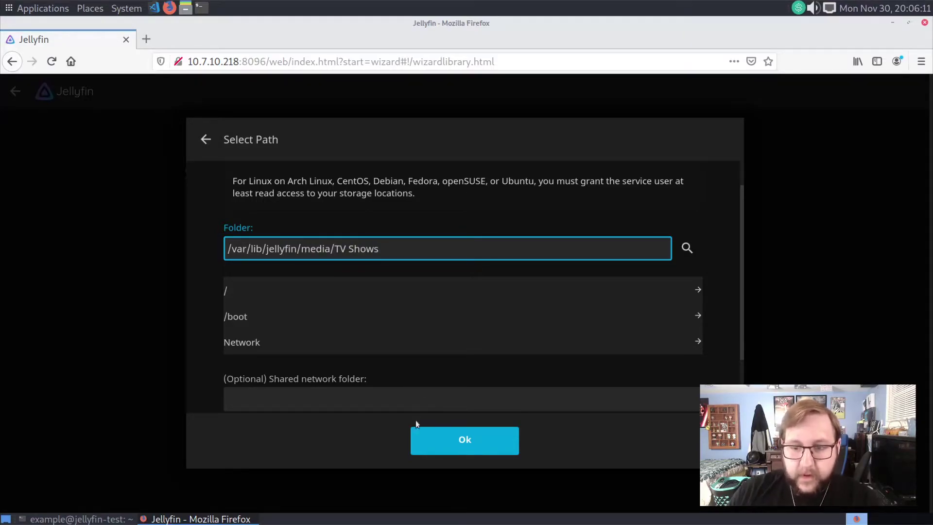
scroll(417, 402, down, 5)
click(486, 437)
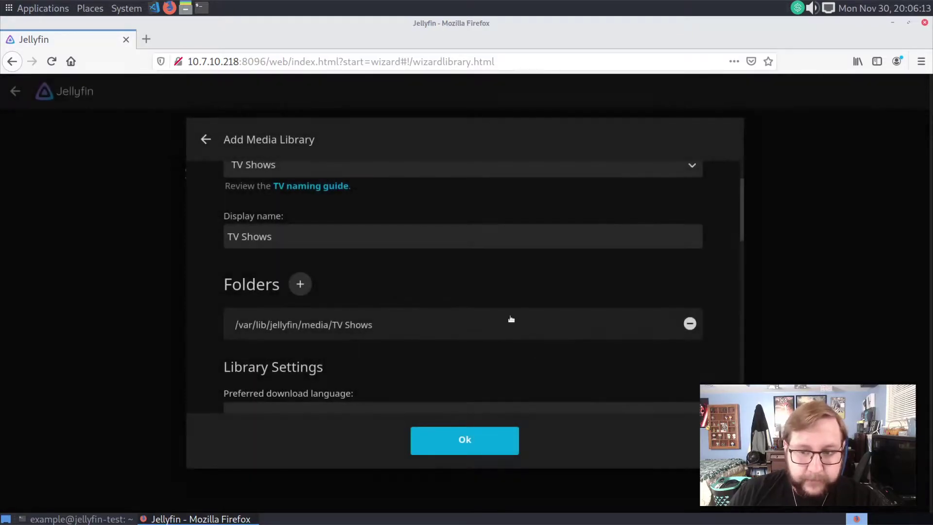
- Enable Nfo metadata saving and saving artwork into media folders for the TV Shows library
scroll(463, 297, down, 5)
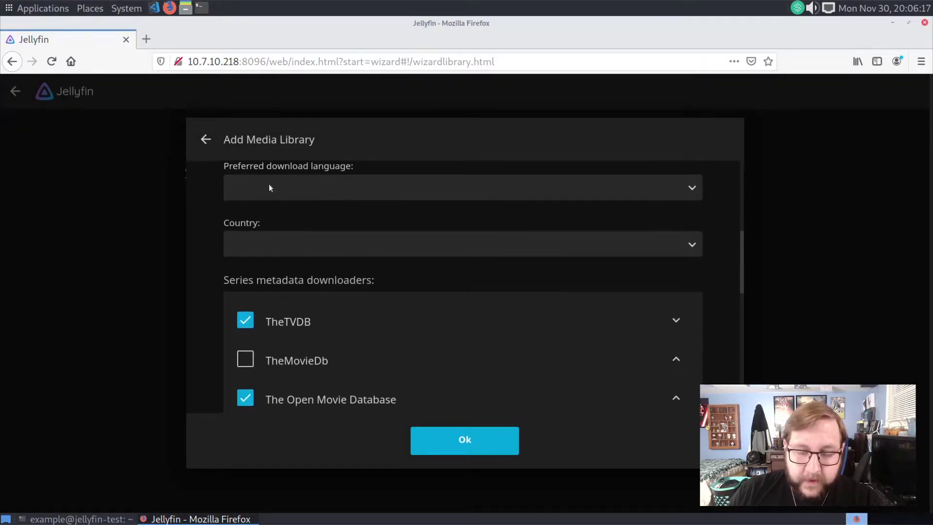
scroll(305, 220, down, 3)
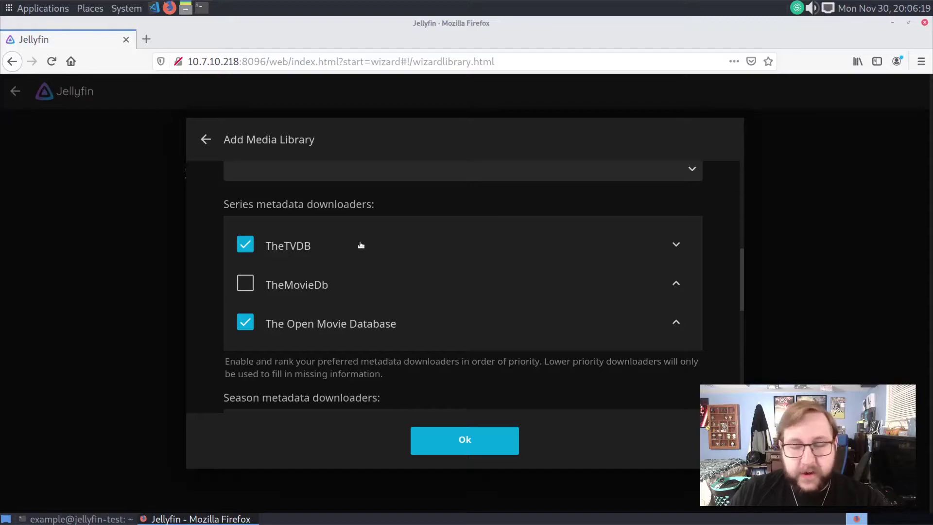
scroll(361, 244, down, 10)
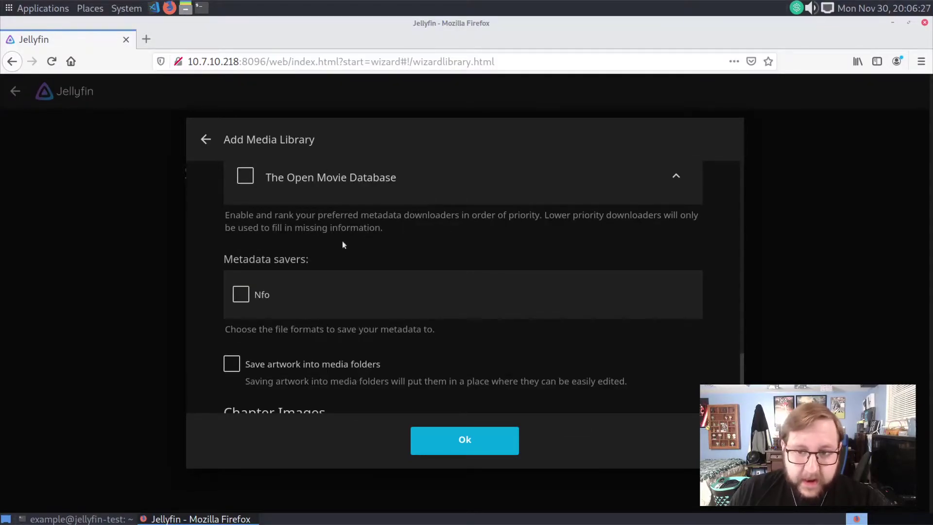
click(240, 294)
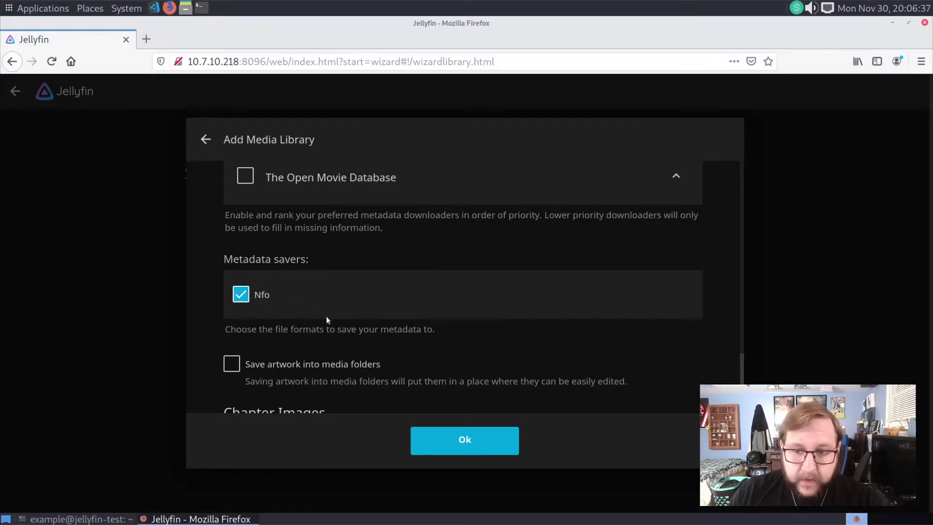
scroll(325, 316, down, 3)
click(322, 258)
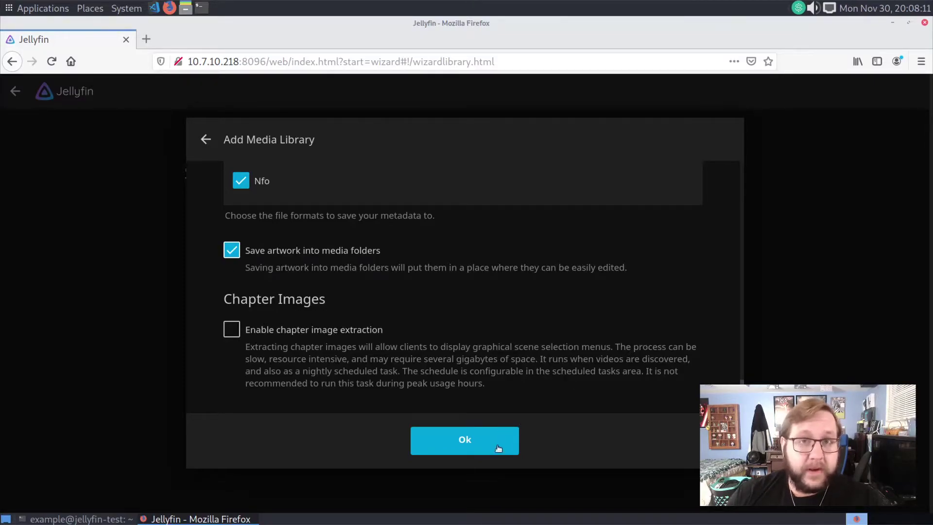
- Create the TV Shows library and start a new library of type Movies
click(454, 440)
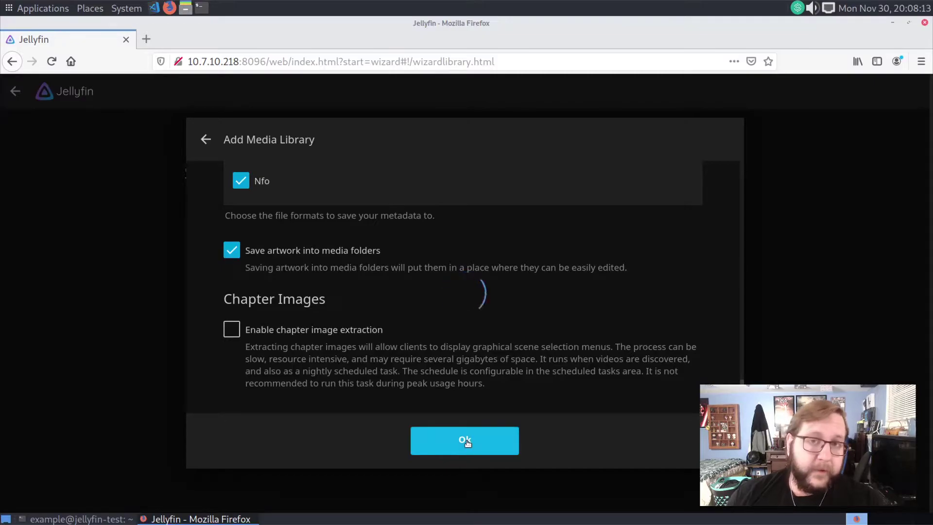
click(404, 335)
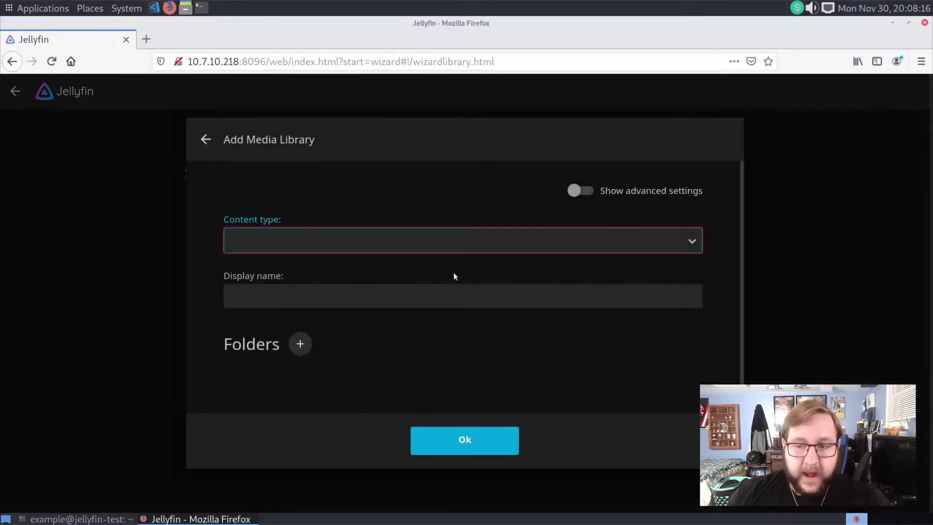
click(397, 241)
click(279, 283)
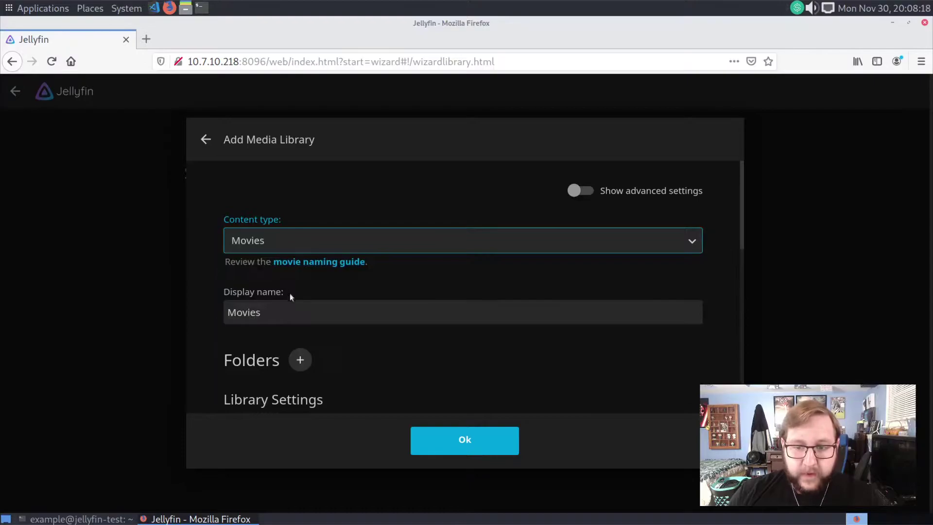
- Add the folder /var/lib/jellyfin/media/Movies to the Movies library
scroll(429, 359, down, 2)
click(299, 283)
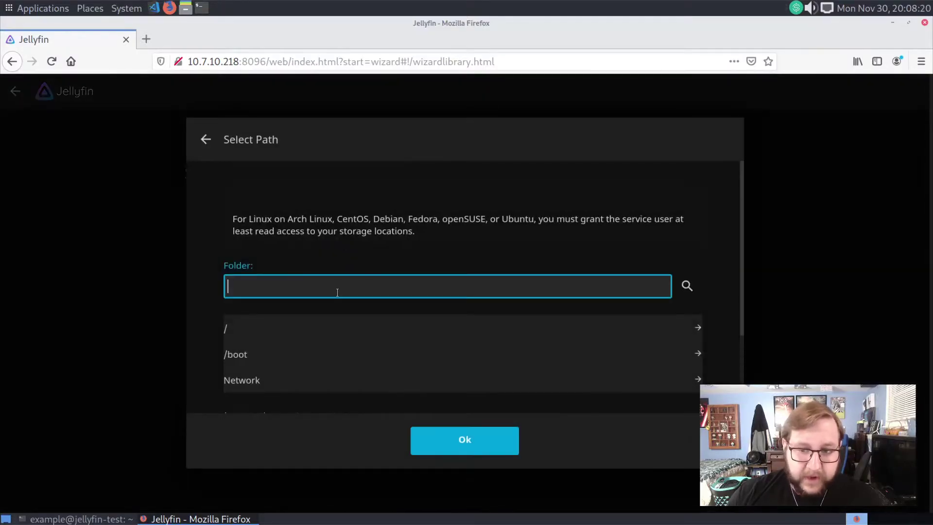
text(/var/lib)
key(Down)
key(Return)
key(BackSpace)
key(BackSpace)
key(BackSpace)
key(BackSpace)
key(BackSpace)
key(BackSpace)
key(BackSpace)
key(BackSpace)
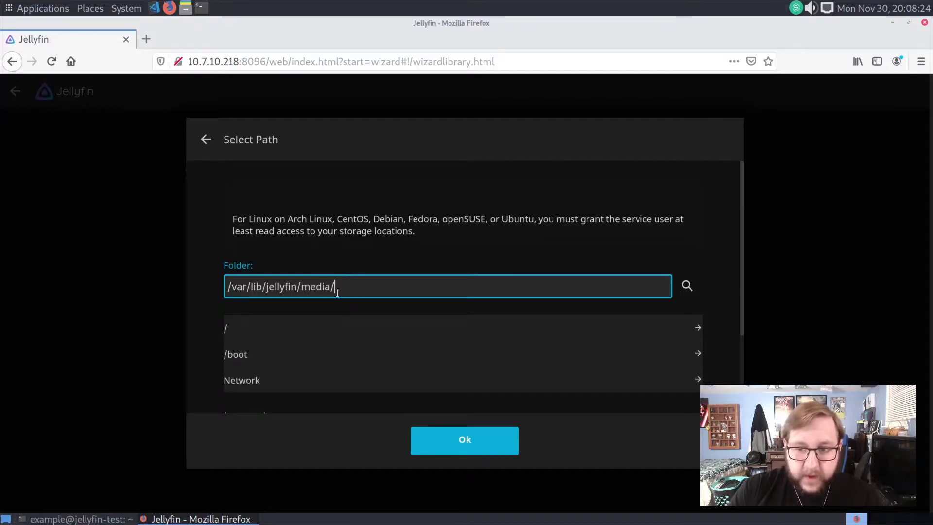
text(Movies)
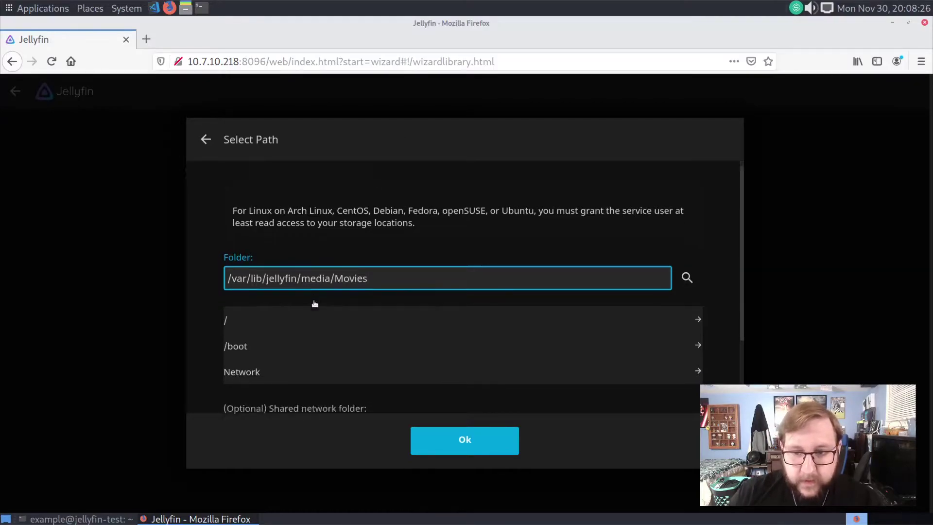
scroll(313, 300, down, 4)
click(444, 440)
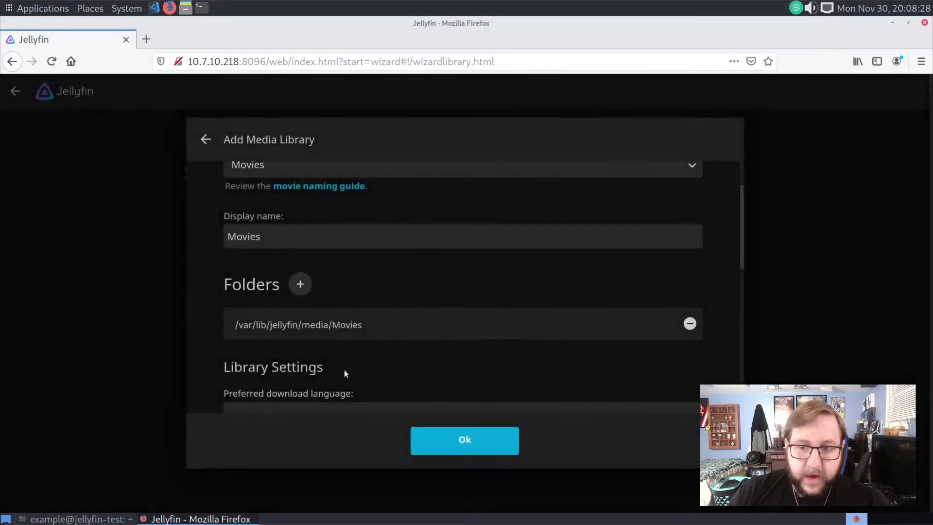
- Enable Nfo metadata and artwork in media folders, then create the Movies library
scroll(355, 330, down, 10)
scroll(335, 309, down, 5)
scroll(313, 267, up, 3)
click(241, 215)
click(256, 288)
scroll(408, 337, down, 3)
click(468, 446)
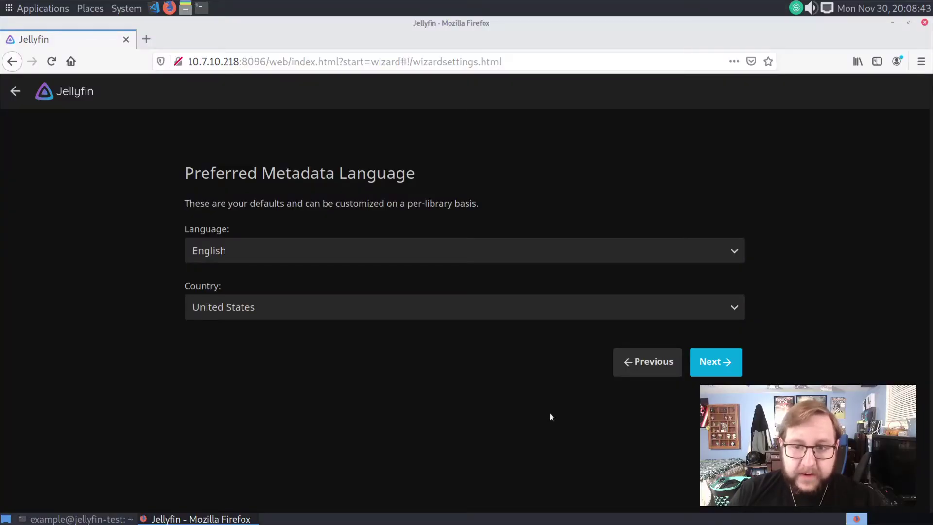
- Accept English and United States metadata defaults and keep remote connections allowed
click(714, 362)
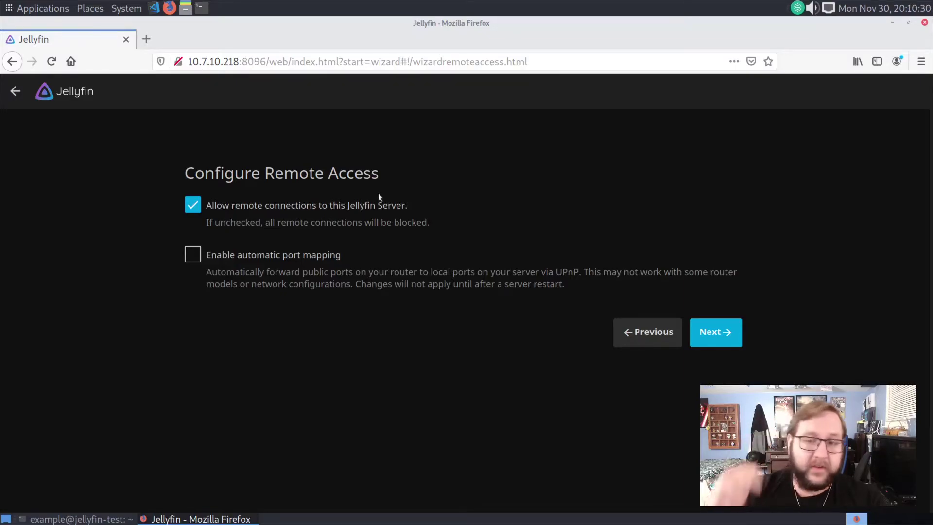
click(706, 337)
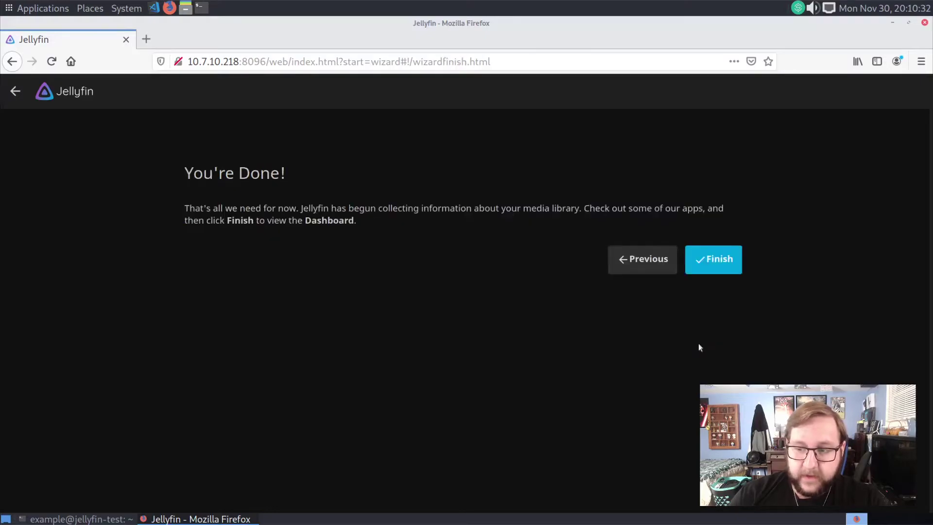
- Finish the wizard, then enter admin and the account password on the sign-in page
click(715, 266)
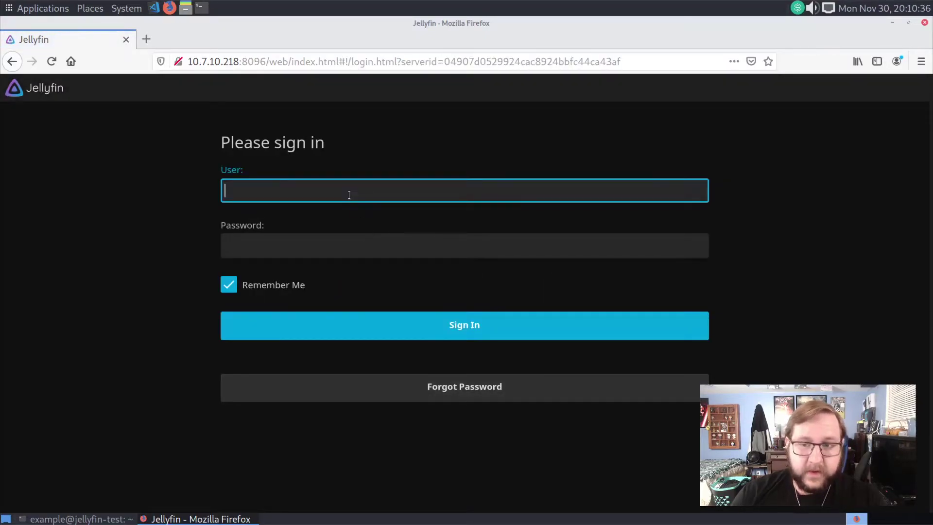
text(admin)
key(Tab)
text(•••••••)
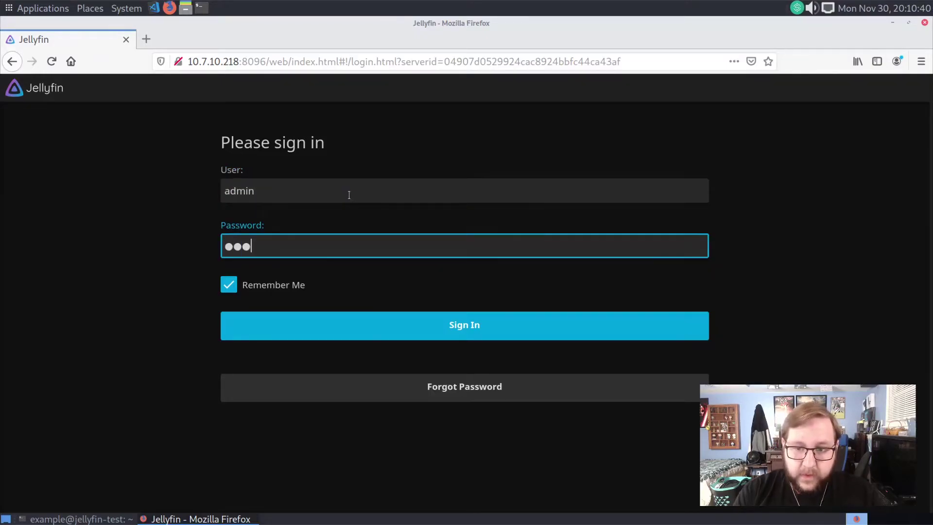
key(BackSpace)
key(BackSpace)
key(BackSpace)
key(BackSpace)
key(BackSpace)
key(BackSpace)
key(BackSpace)
text(•••••)
key(BackSpace)
key(BackSpace)
key(BackSpace)
key(BackSpace)
text(••••••••••••••)
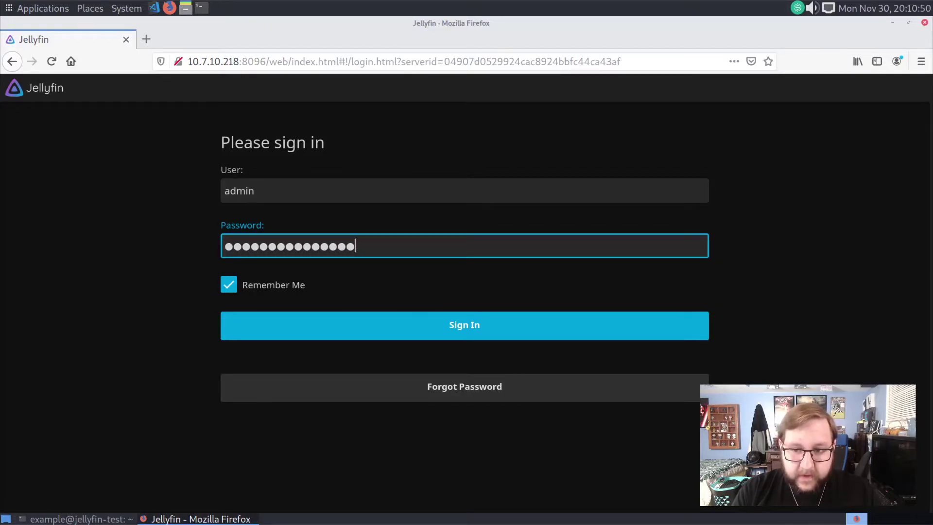
text(••••••••••••)
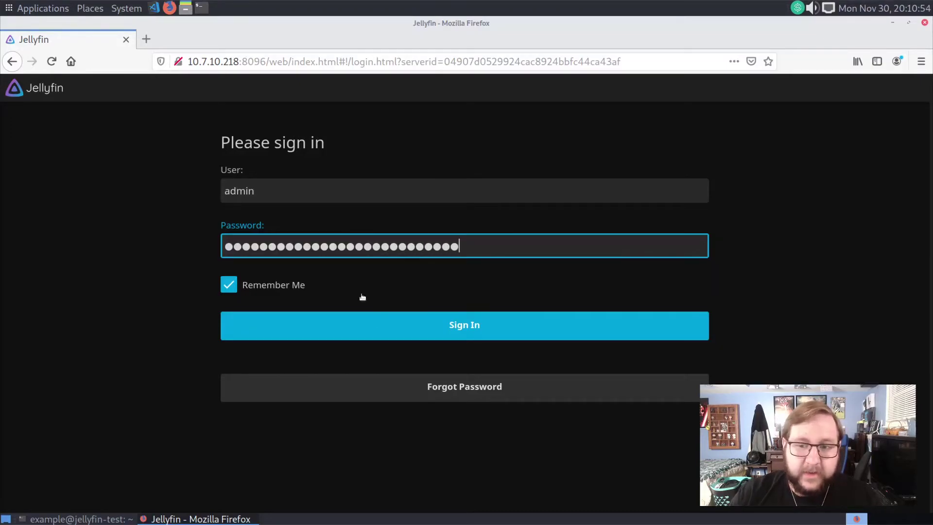
- Sign in as admin and look over the home page libraries and Next Up
click(405, 334)
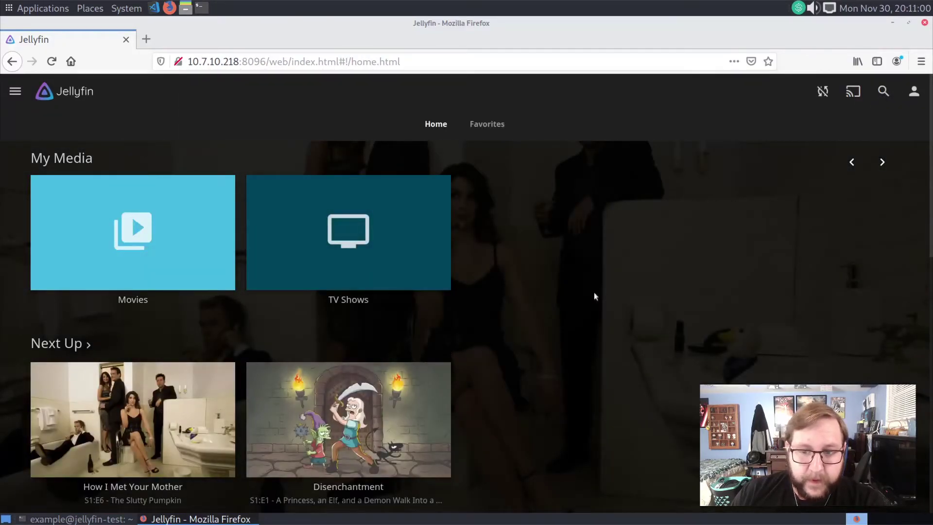
scroll(600, 297, down, 2)
scroll(601, 298, up, 2)
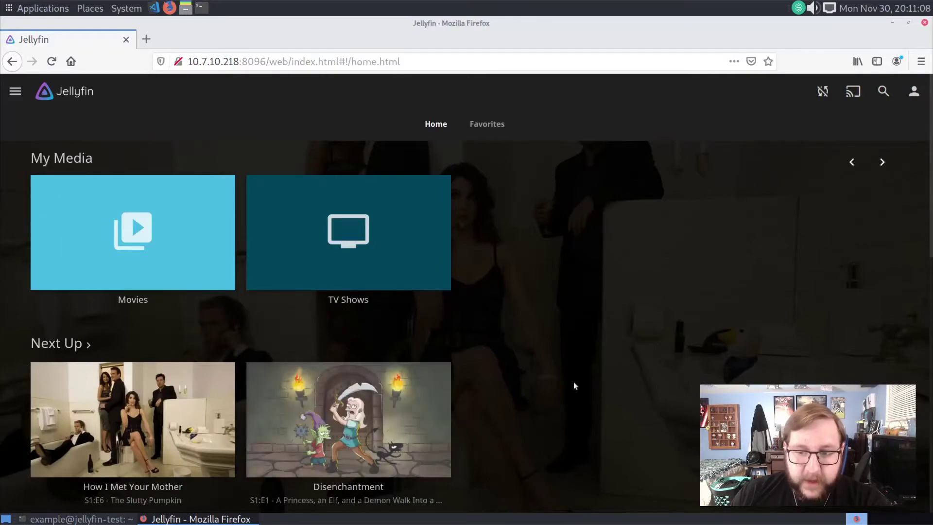
scroll(573, 381, down, 4)
scroll(558, 362, up, 4)
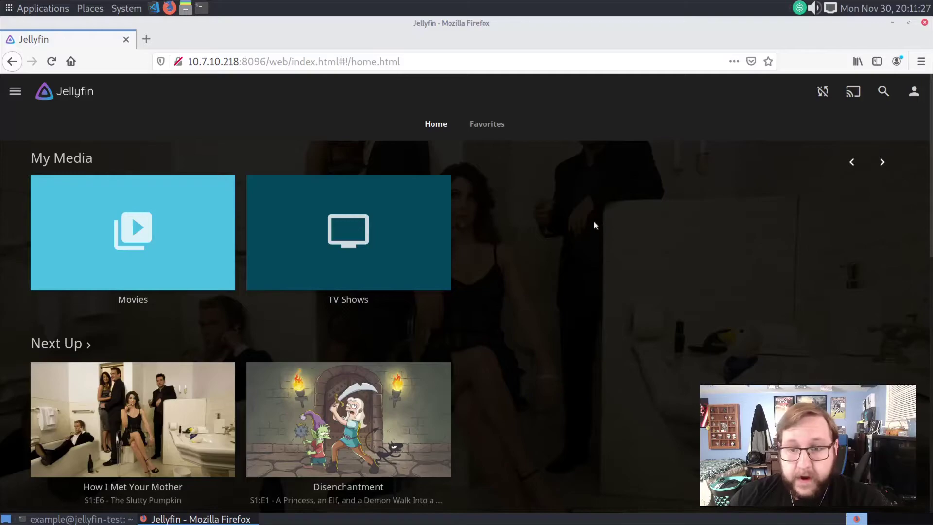
scroll(292, 388, down, 4)
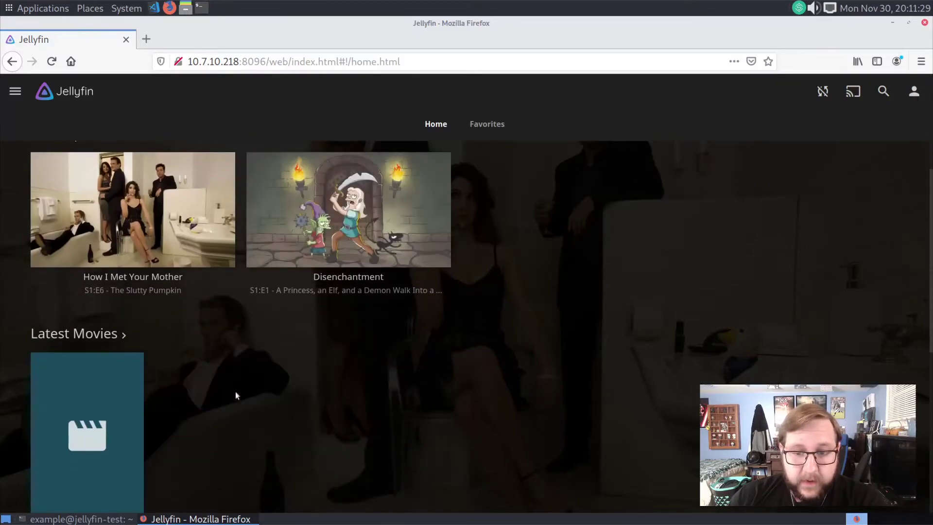
scroll(144, 324, up, 2)
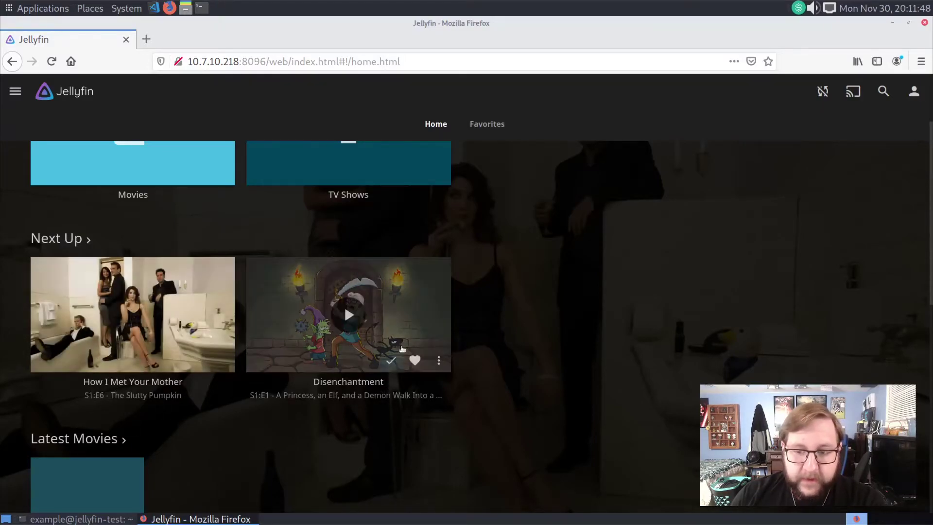
- Play the Disenchantment episode, pause it, and go back to the home page
click(374, 303)
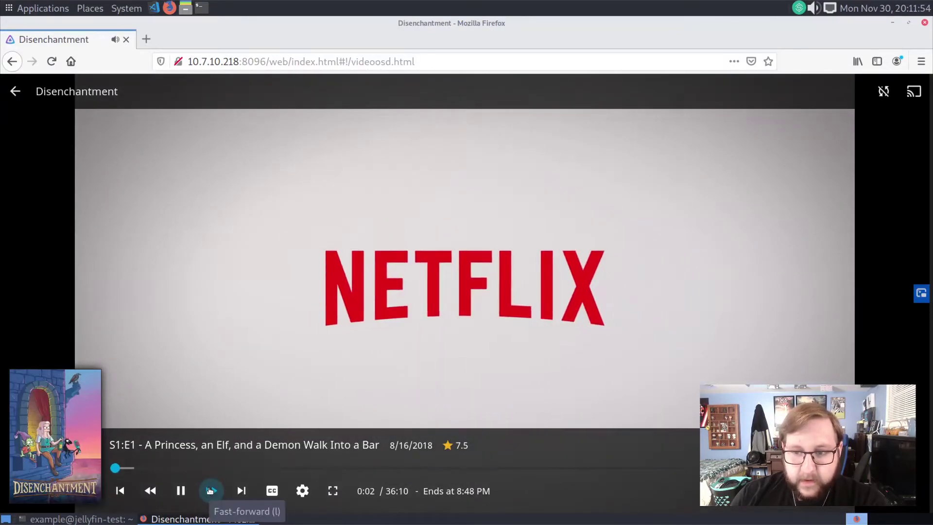
click(184, 494)
key(alt+Left)
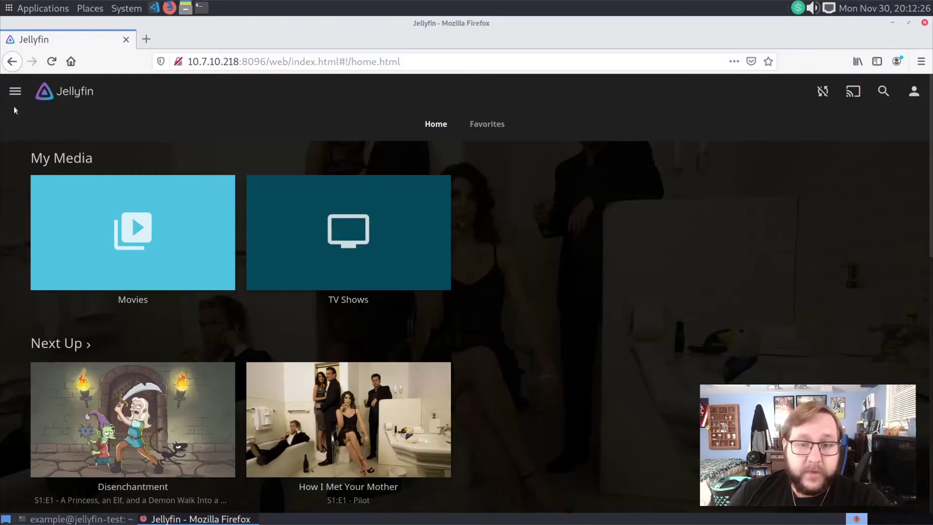
- Open the admin Dashboard and highlight the server name jellyfin-test
click(12, 92)
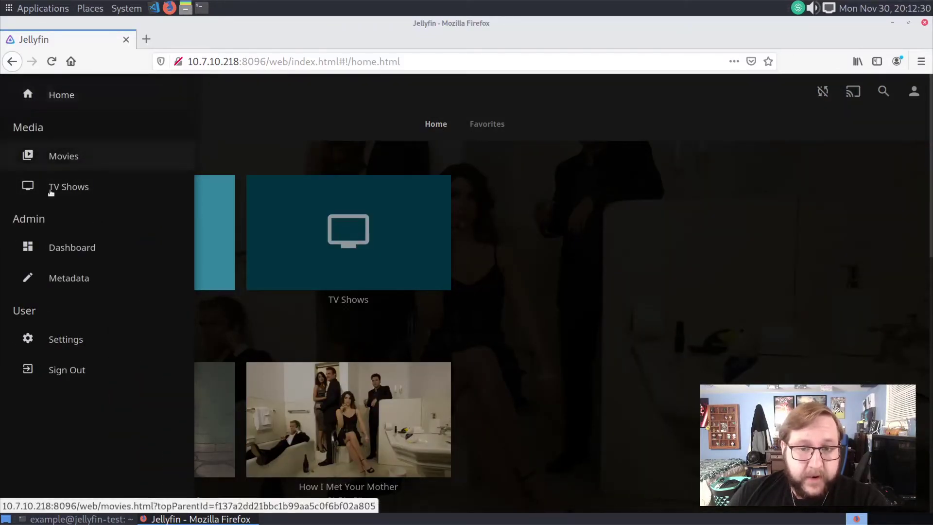
click(76, 249)
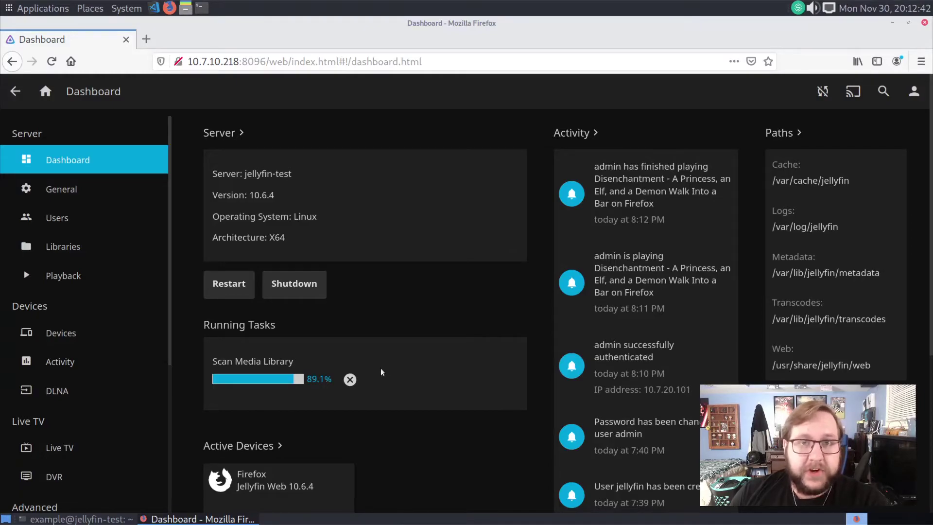
drag(291, 175, 225, 200)
click(284, 208)
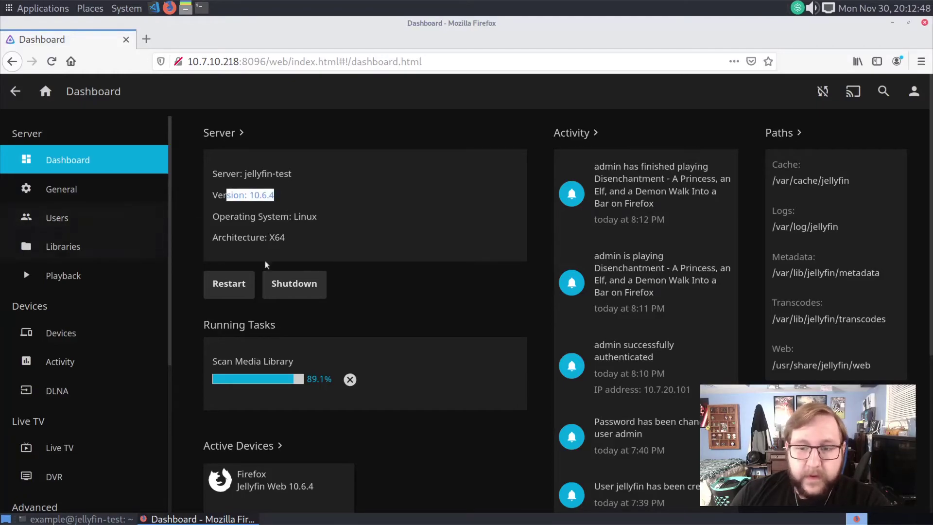
- Highlight the Operating System line and scroll through Running Tasks, Activity and Paths
drag(306, 219, 225, 221)
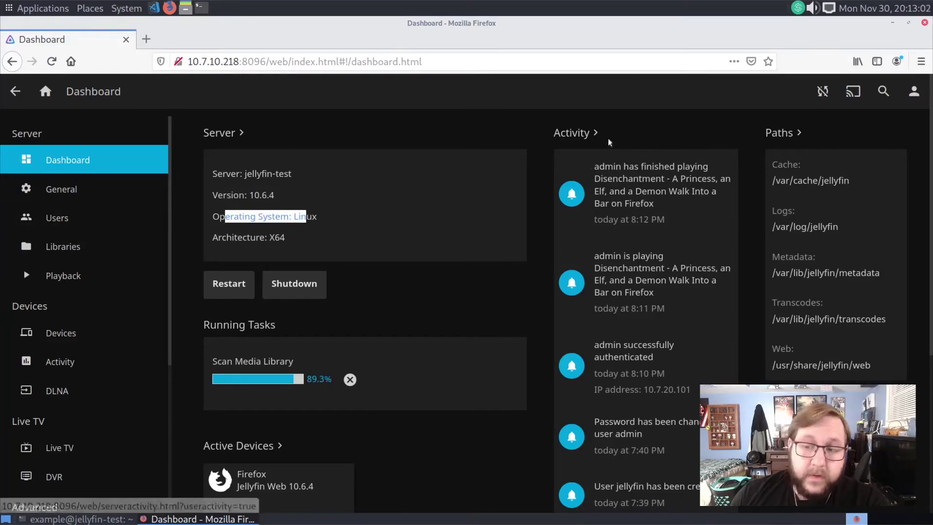
scroll(648, 150, down, 1)
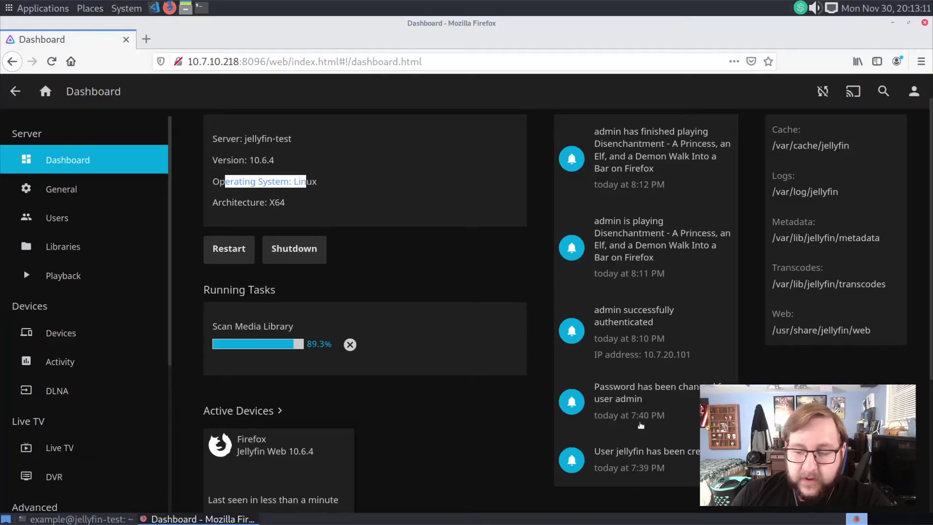
scroll(548, 388, up, 1)
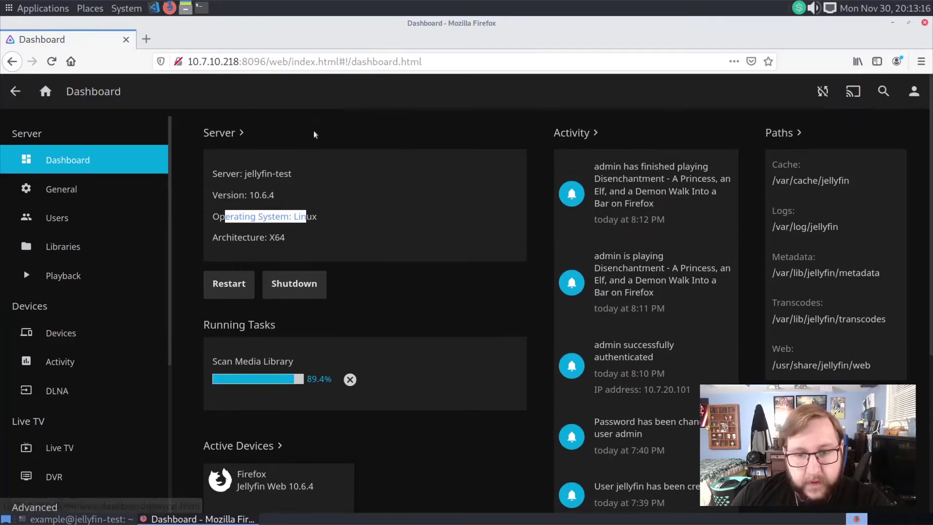
scroll(104, 214, down, 5)
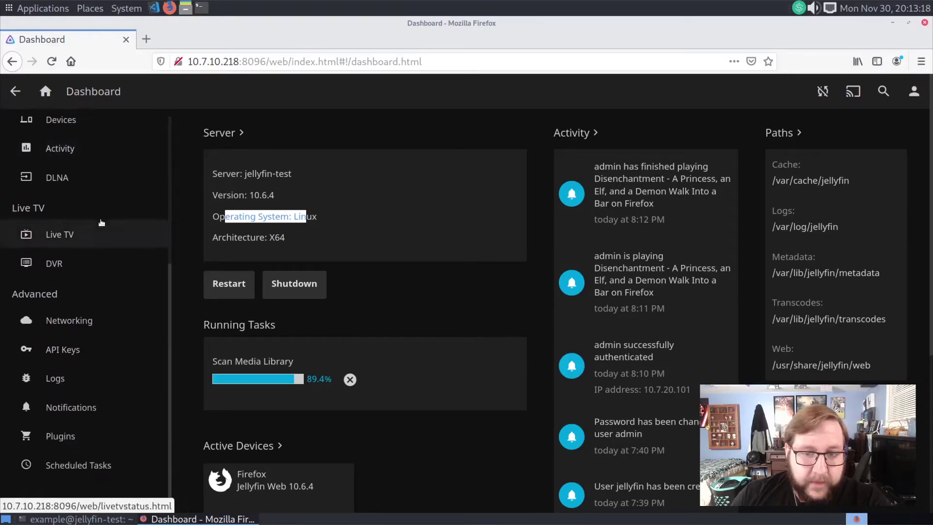
scroll(115, 324, up, 5)
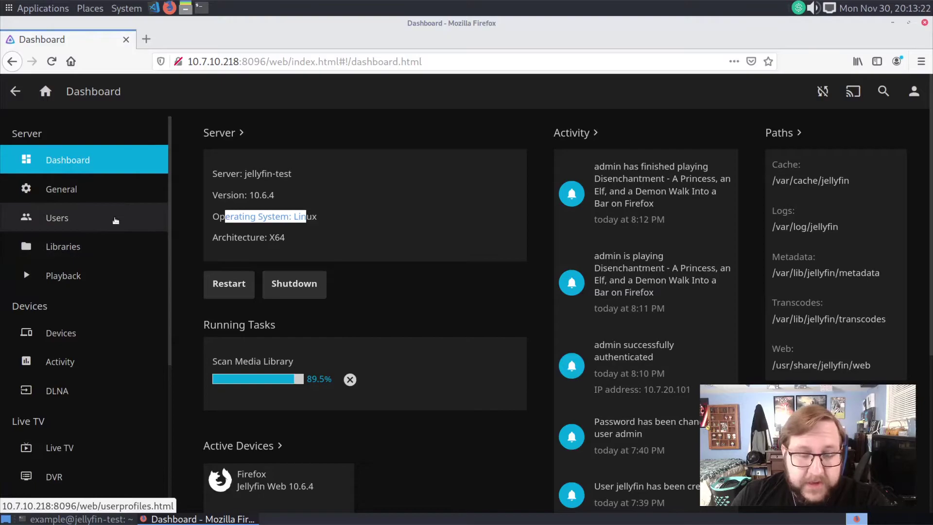
- Look over the Users and Libraries pages, then view Playback Streaming with the bitrate limit empty
click(115, 221)
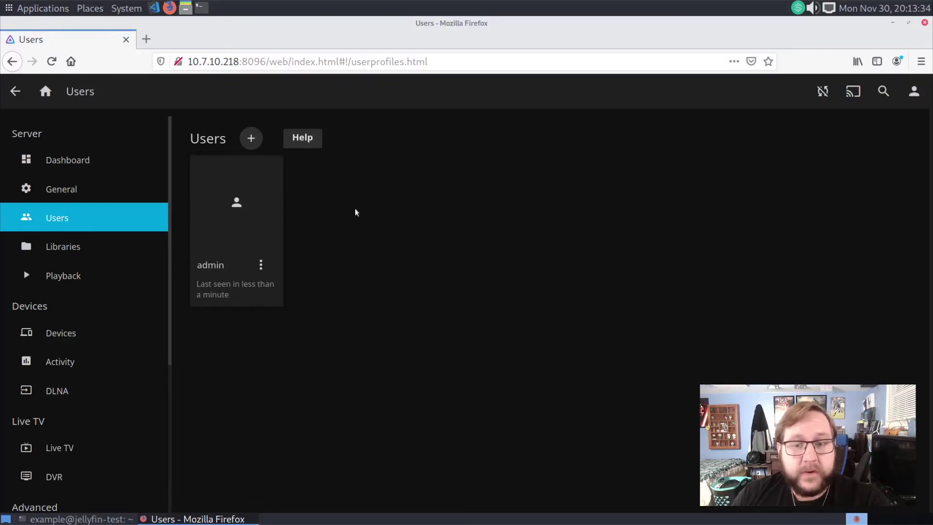
click(109, 249)
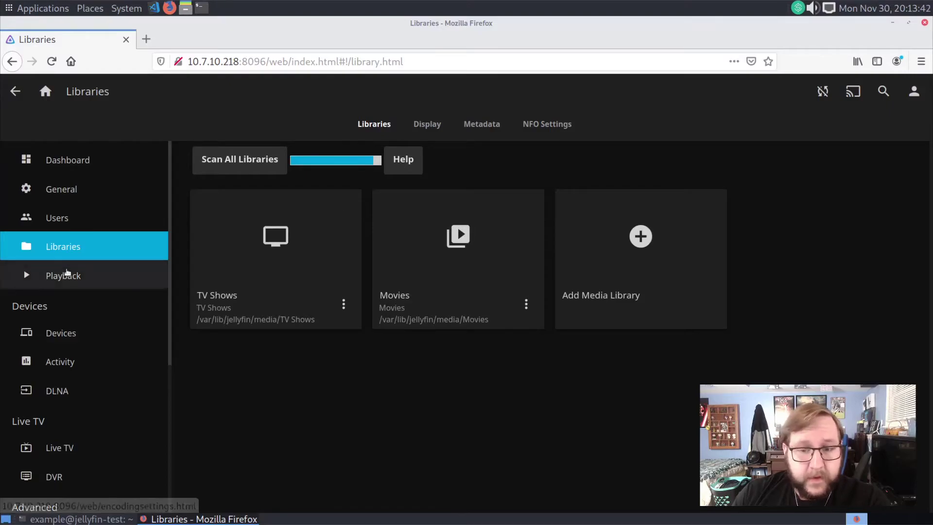
click(67, 275)
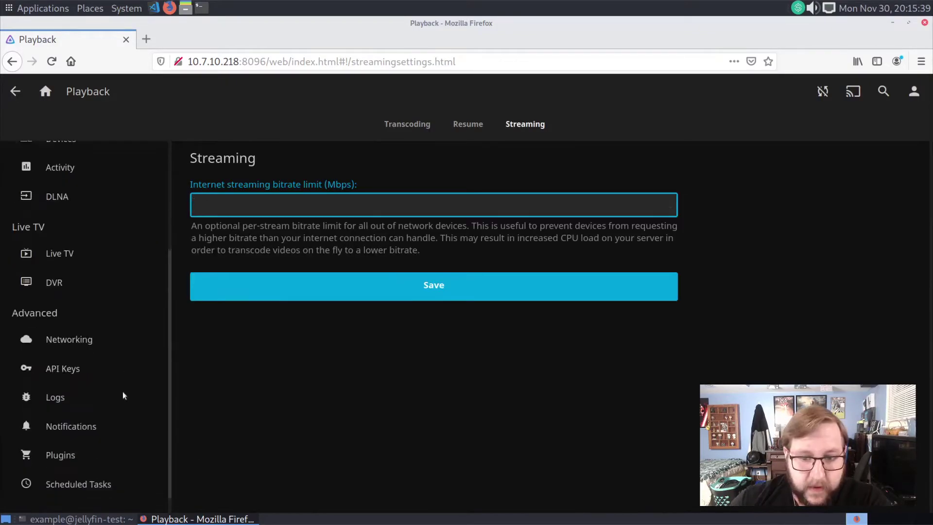
scroll(127, 399, down, 1)
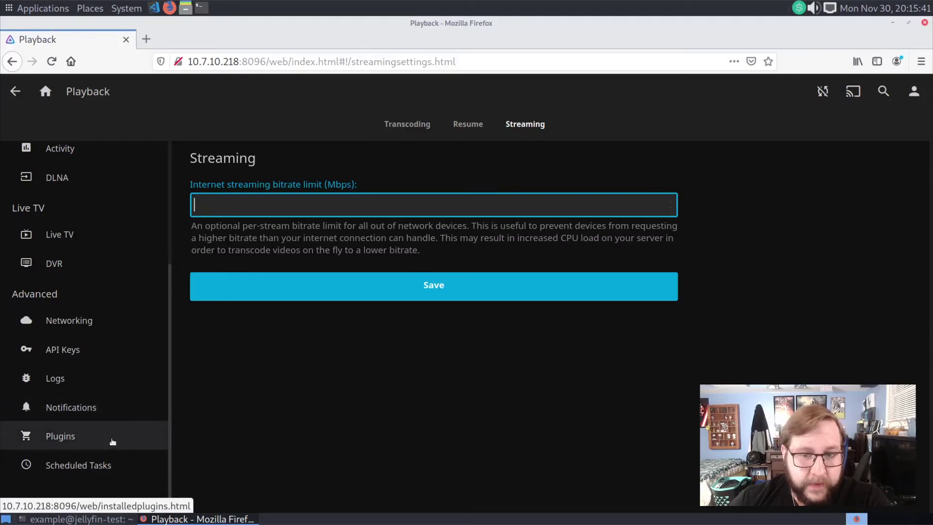
- Browse the plugin catalog's Authentication, General, Live TV, Metadata and Notifications plugin groups
click(111, 441)
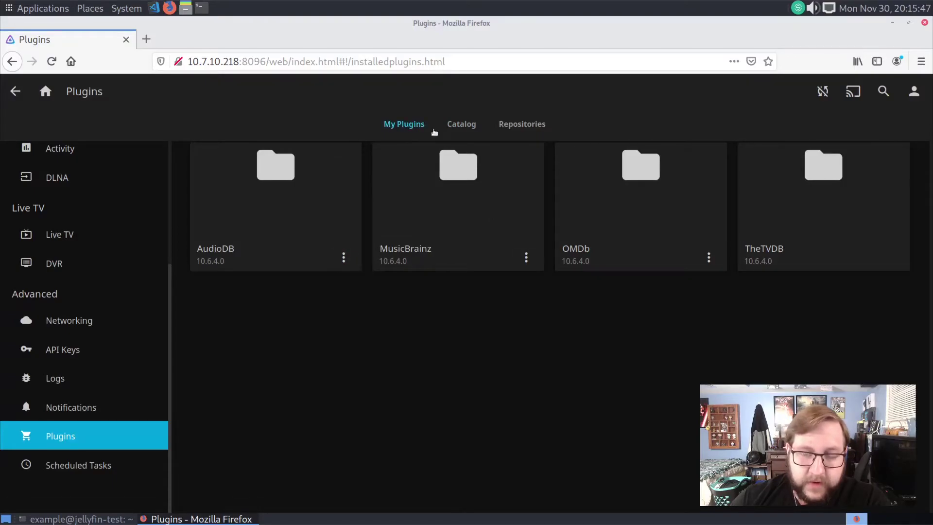
click(478, 128)
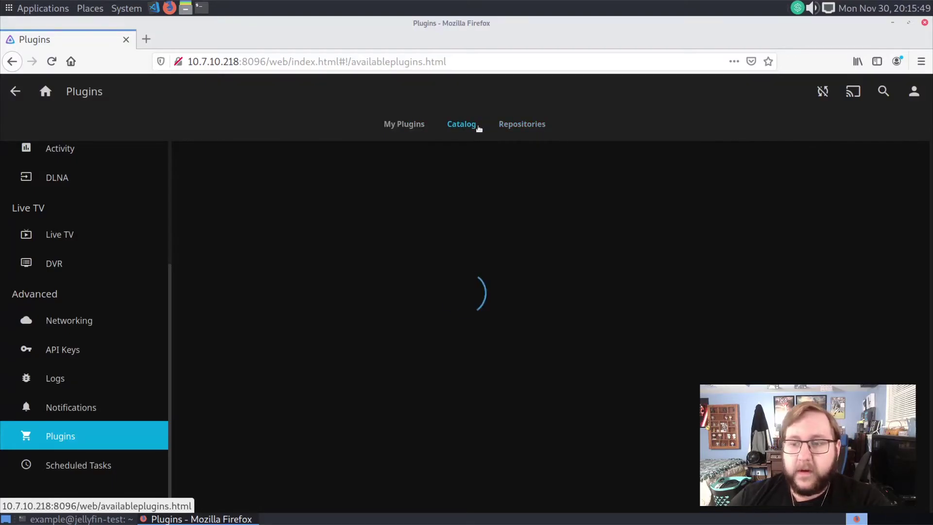
scroll(471, 259, down, 2)
scroll(471, 259, down, 3)
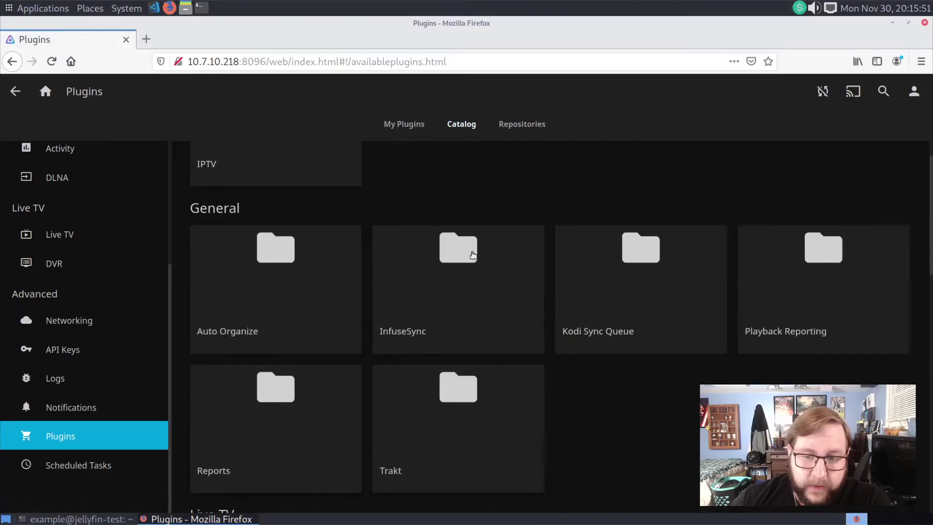
scroll(583, 417, down, 5)
scroll(366, 237, up, 10)
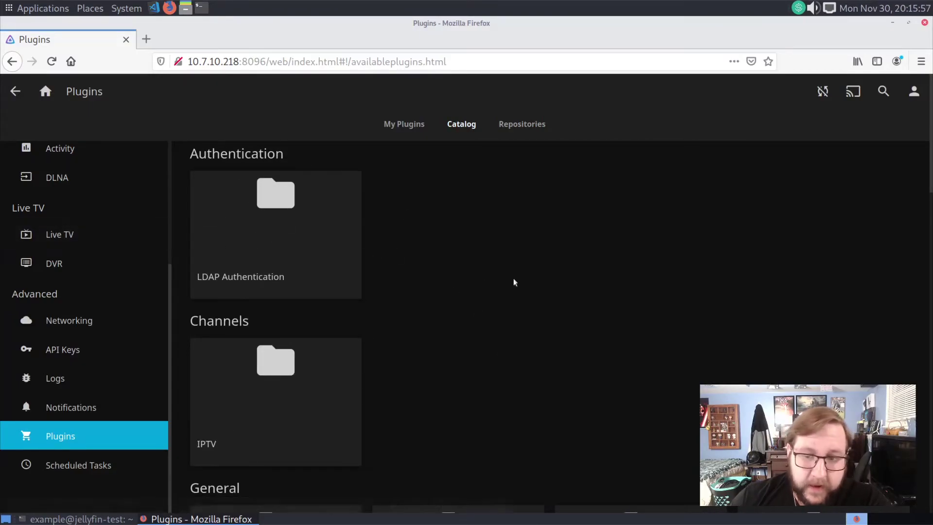
scroll(621, 435, down, 4)
scroll(625, 432, down, 3)
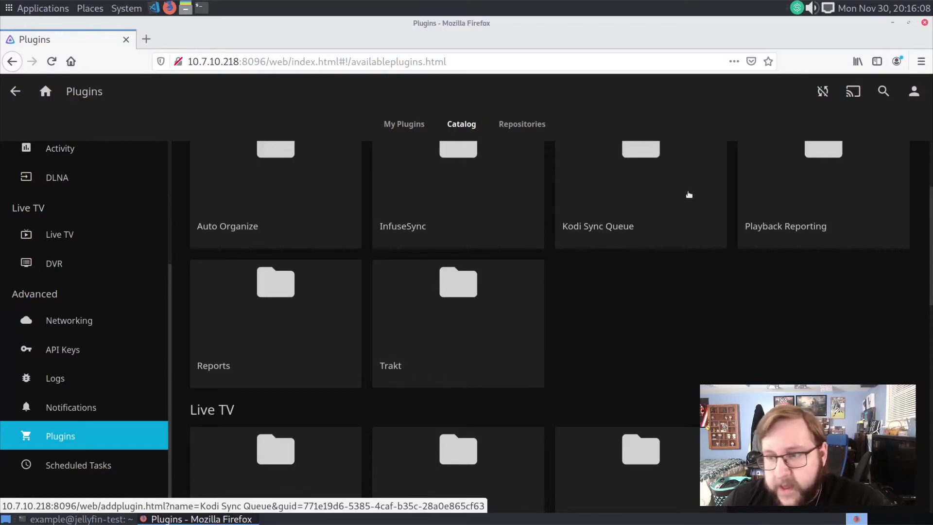
scroll(843, 210, down, 8)
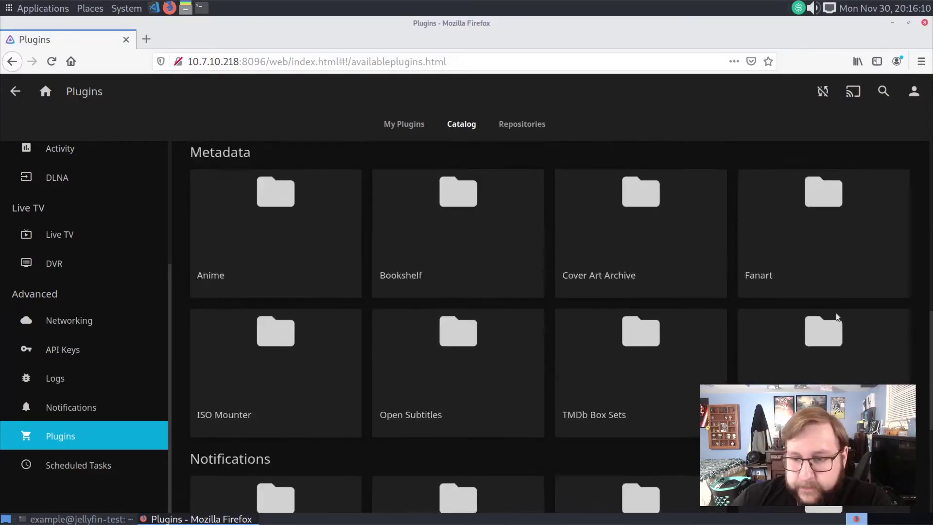
scroll(699, 447, down, 5)
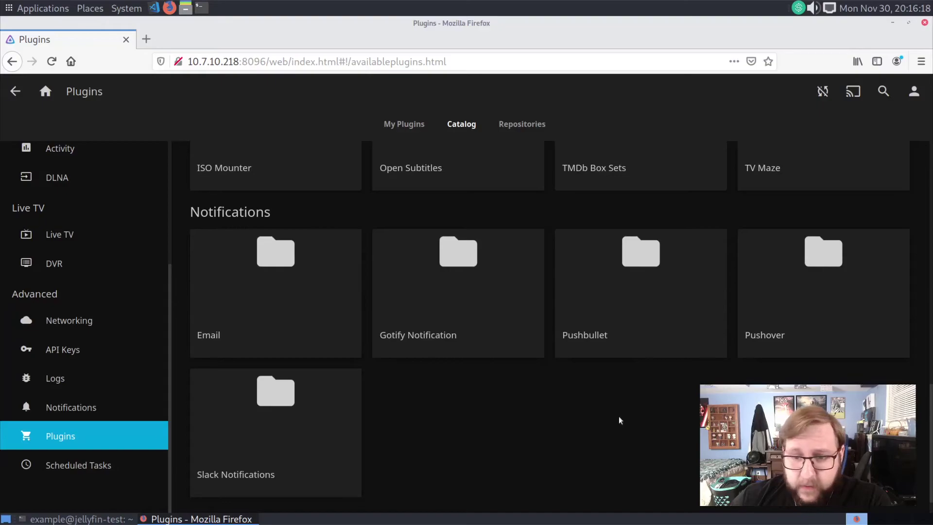
scroll(524, 467, up, 10)
scroll(532, 476, up, 3)
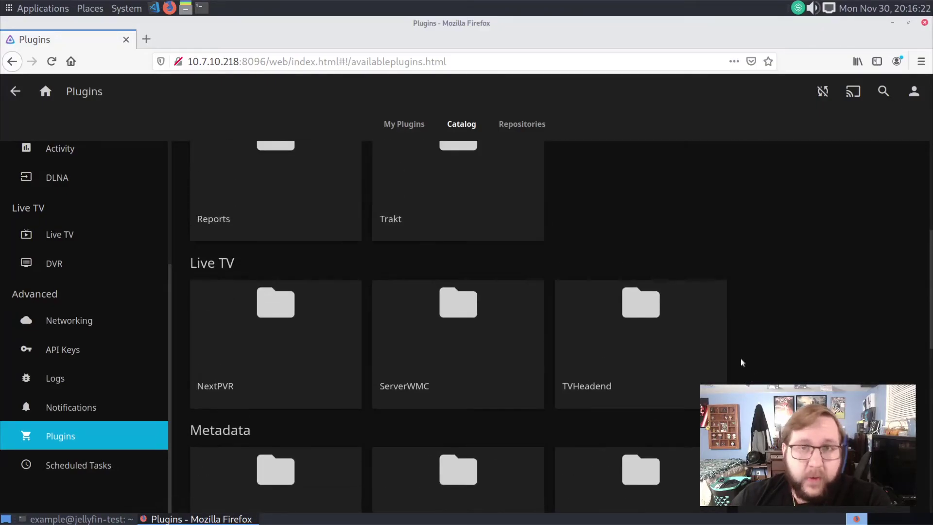